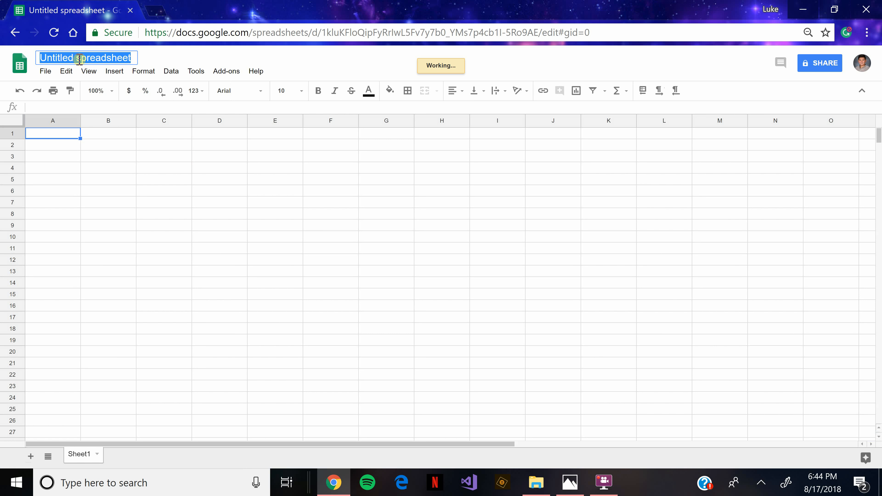
Rename the untitled spreadsheet as Example SEM
text(Exam)
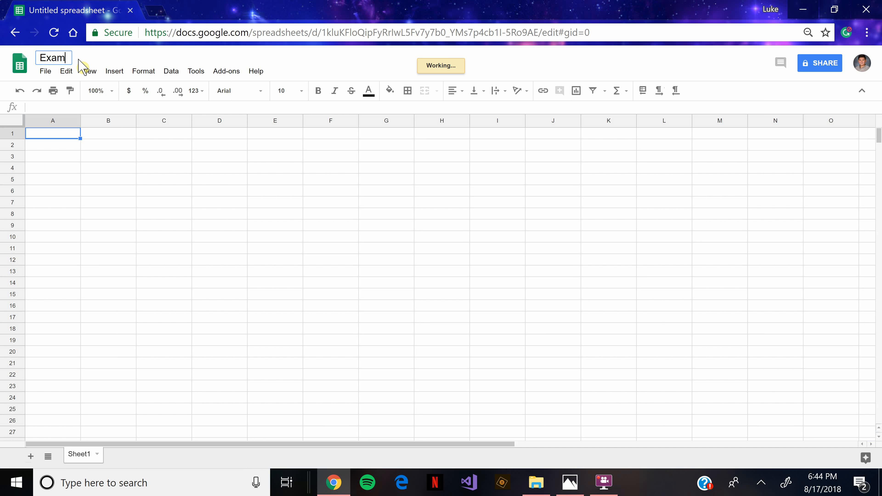
text(p,e SE)
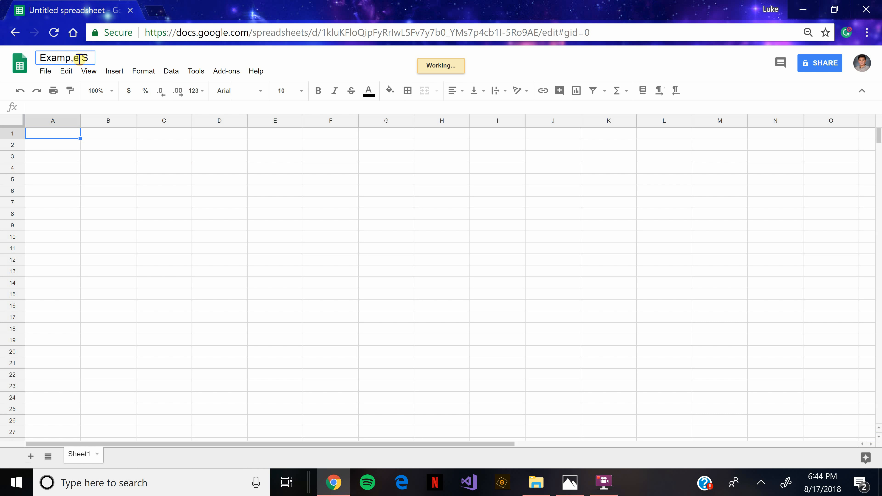
key(BackSpace)
key(BackSpace)
text(leSEM)
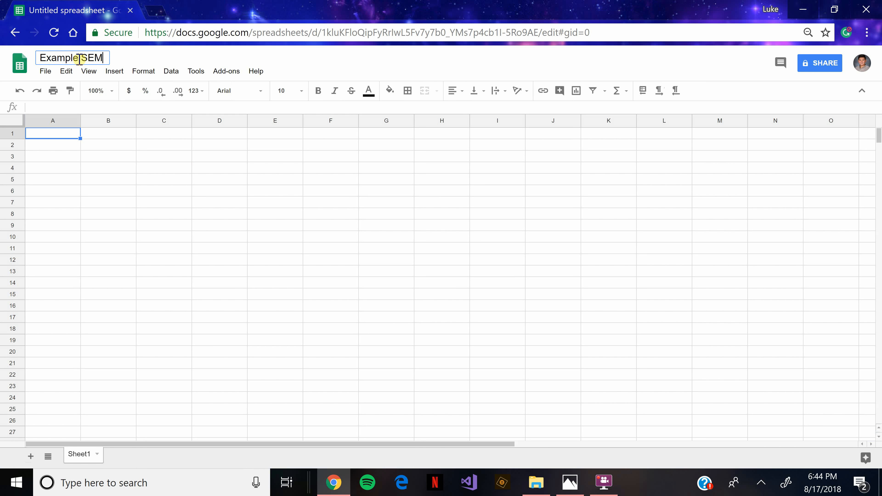
key(Return)
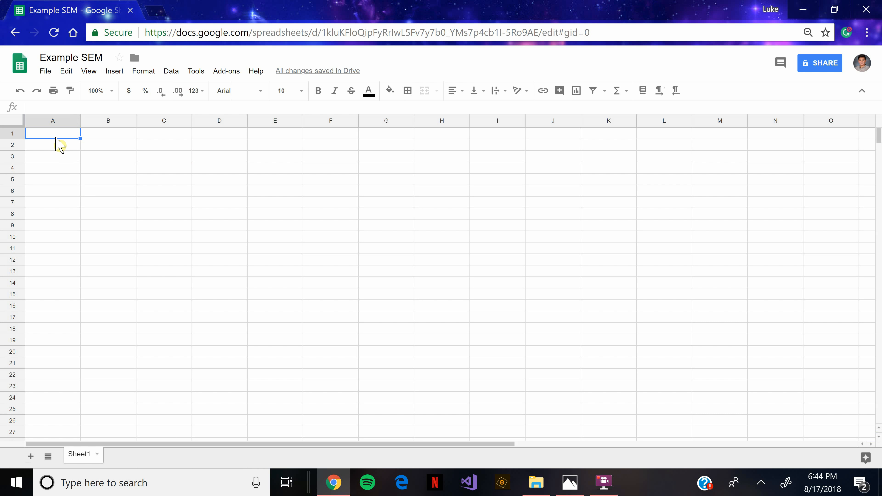
Enter the row labels Gender in A1 and Mean in A2, consulting the reference chart image in Photos
text(Gender)
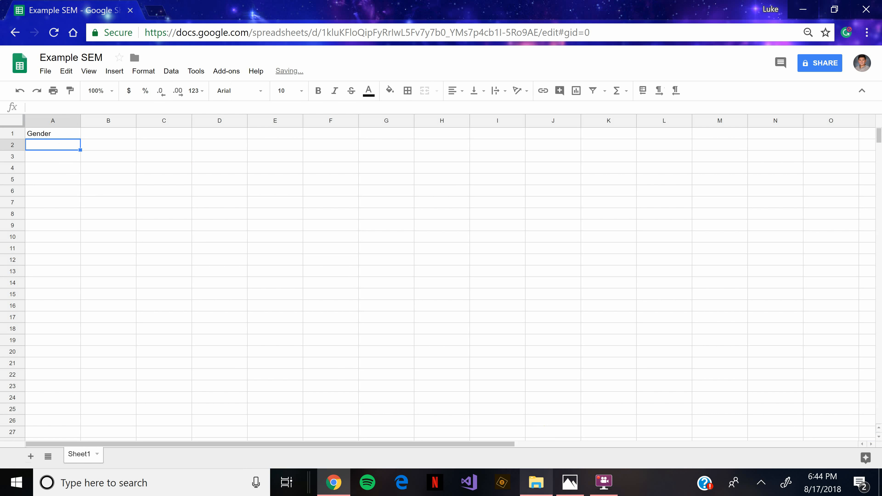
click(569, 481)
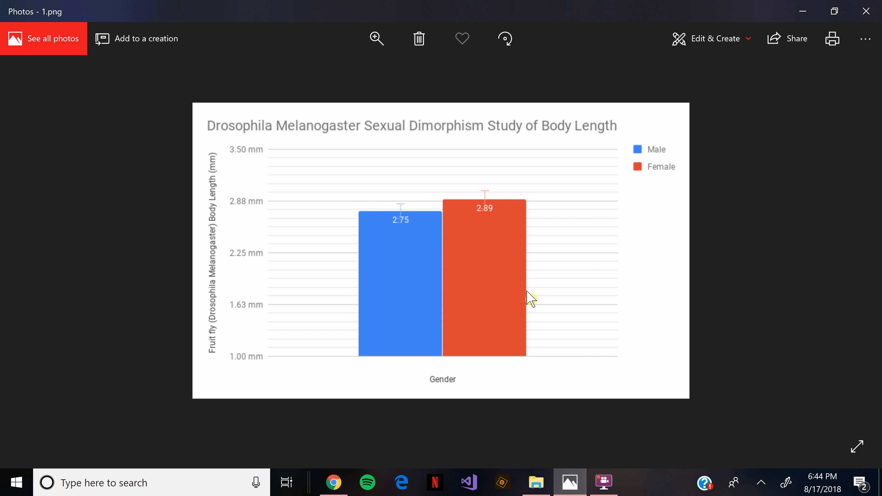
click(333, 482)
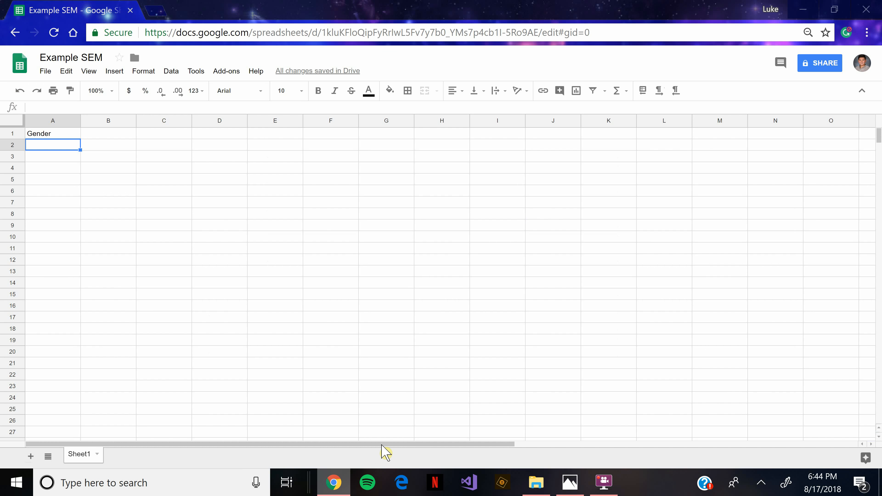
text(Mean)
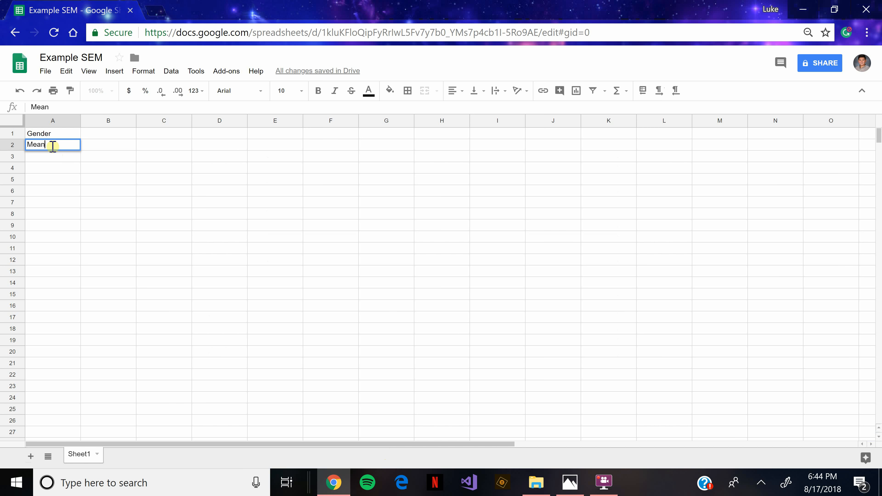
Enter the column headings Female in B1 and Male in C1
click(112, 131)
text(Fema)
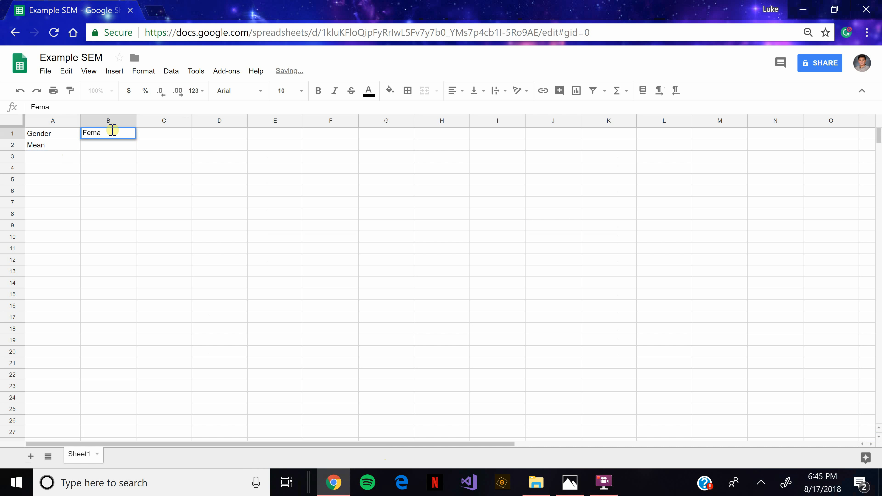
text(le)
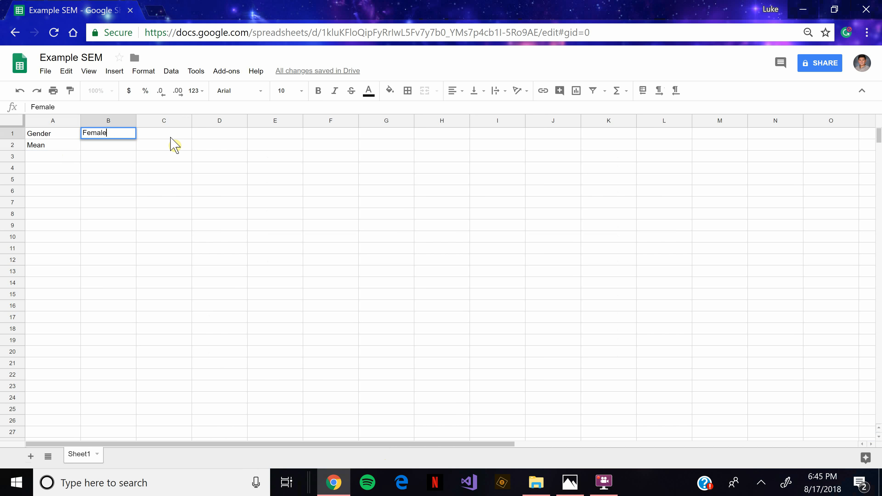
click(172, 136)
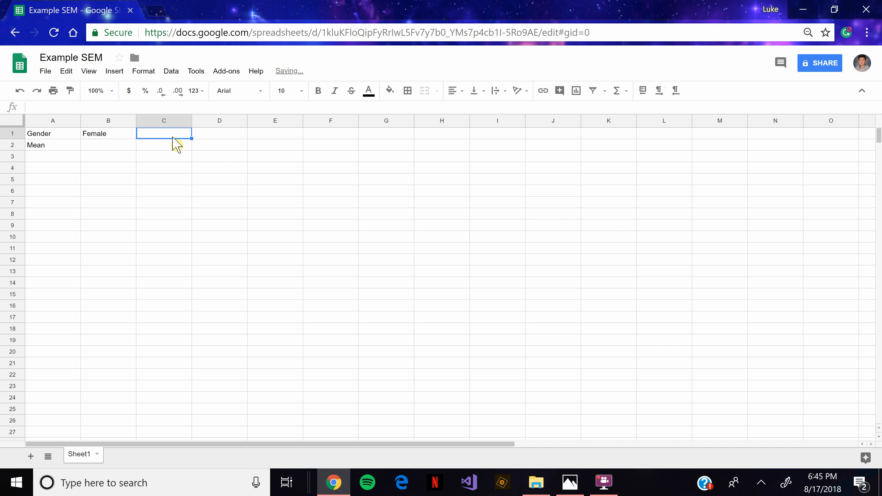
text(Male)
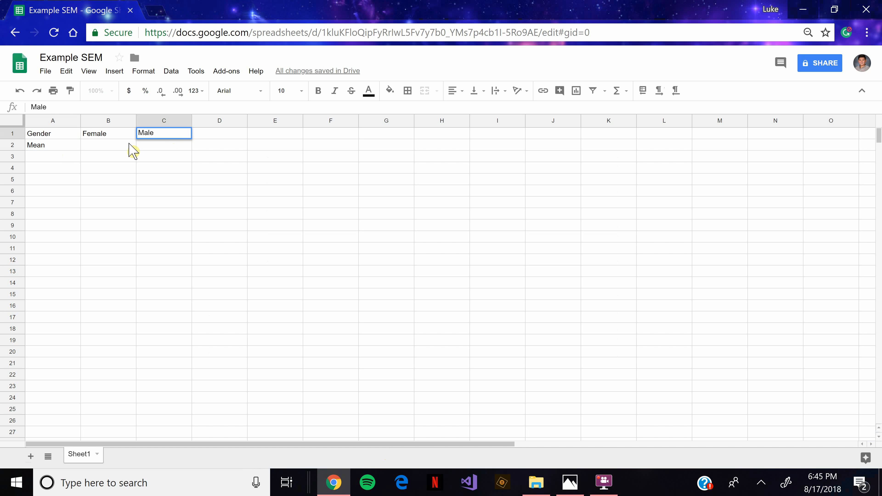
Look up the female mean in the worksheet photo in Photos and enter 2.89 in cell B2 of the spreadsheet
click(123, 146)
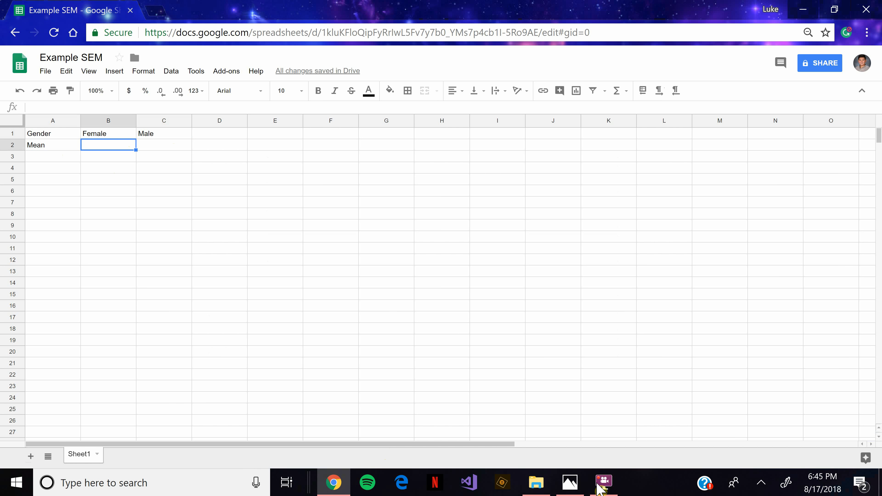
click(570, 482)
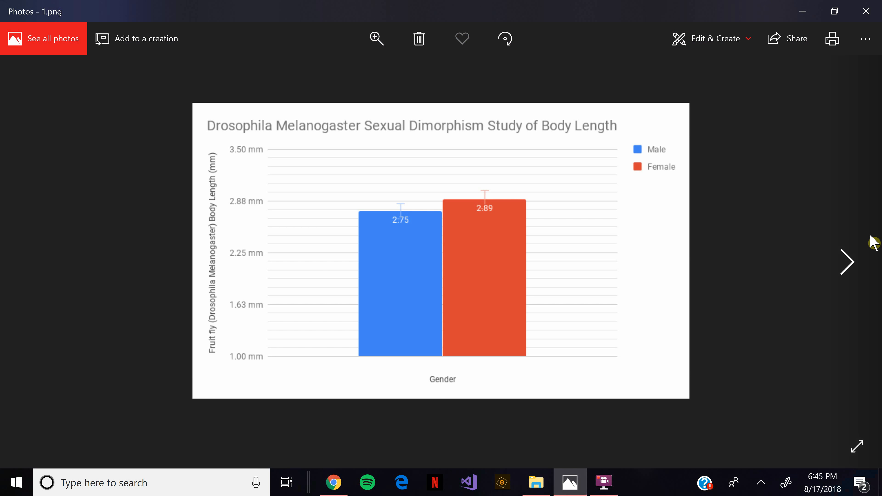
click(873, 244)
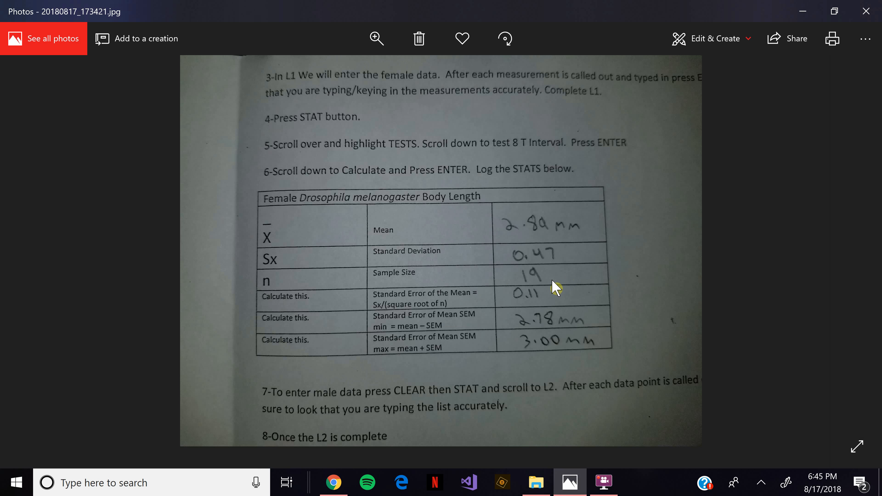
click(333, 482)
text(2.89)
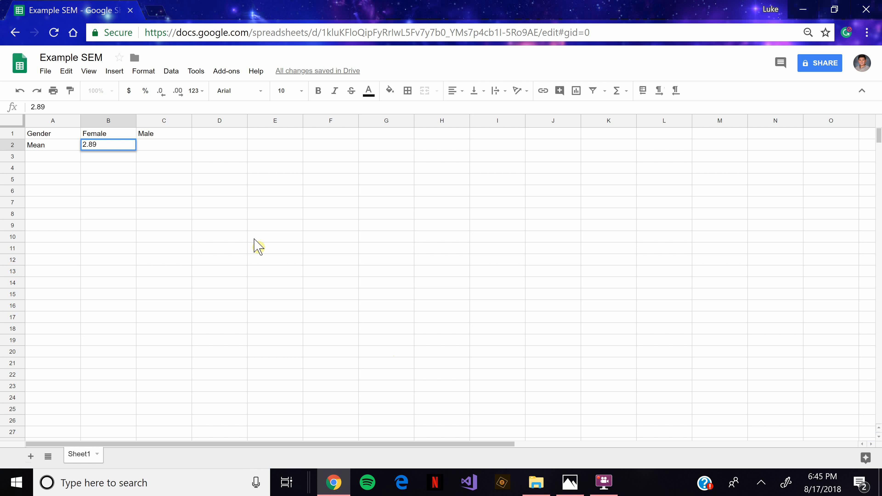
Look up the male mean in the worksheet photo in Photos and enter 2.75 in cell C2 of the spreadsheet
click(172, 149)
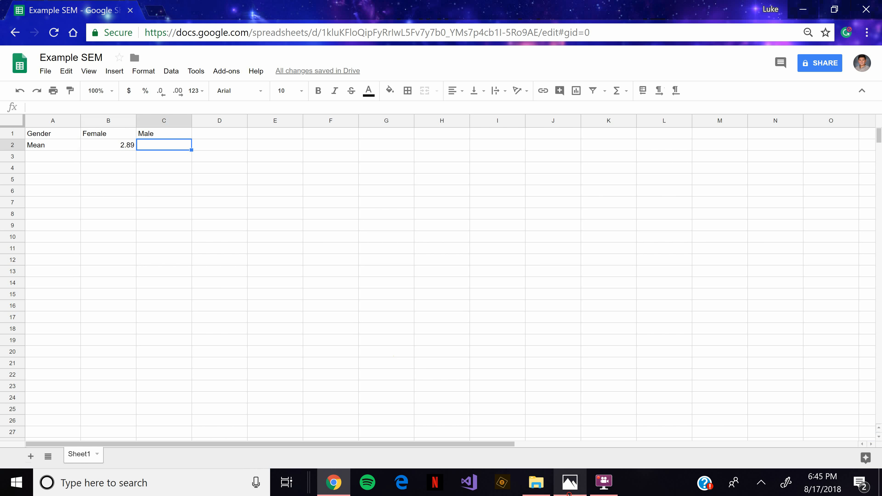
click(570, 483)
click(847, 260)
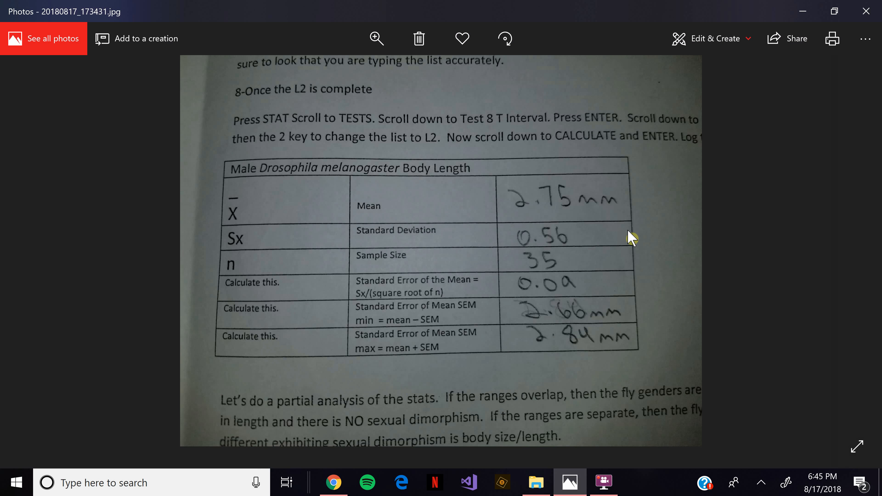
click(333, 483)
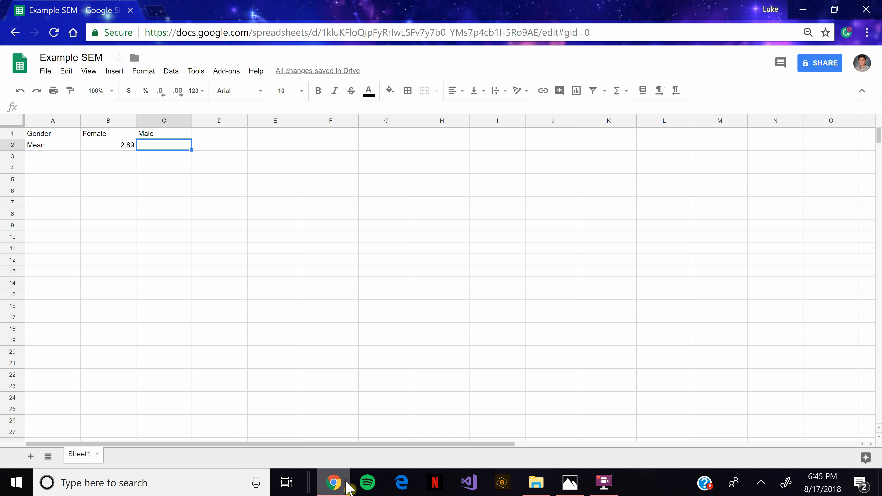
text(2.75)
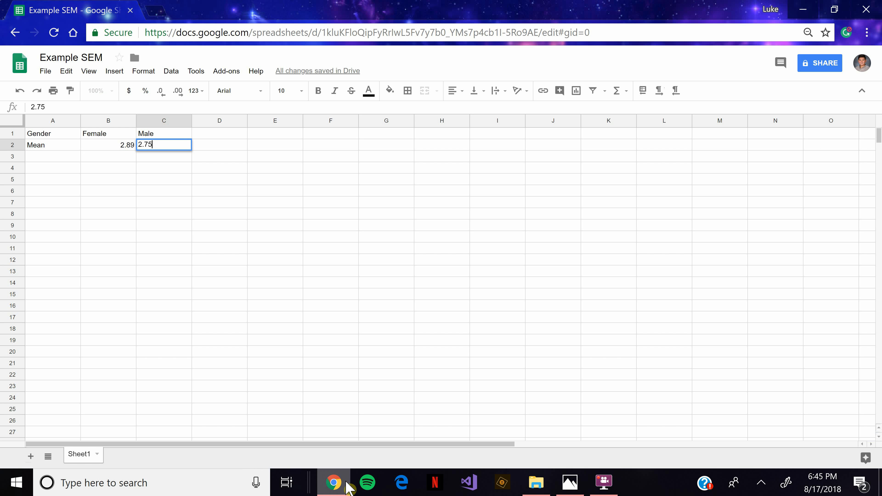
click(199, 263)
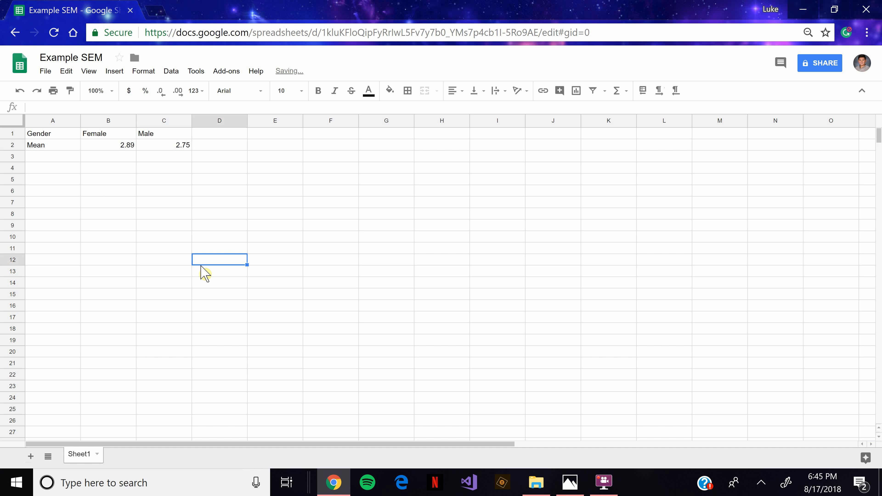
Clear the Mean label from A2 and the Gender label from A1
click(89, 148)
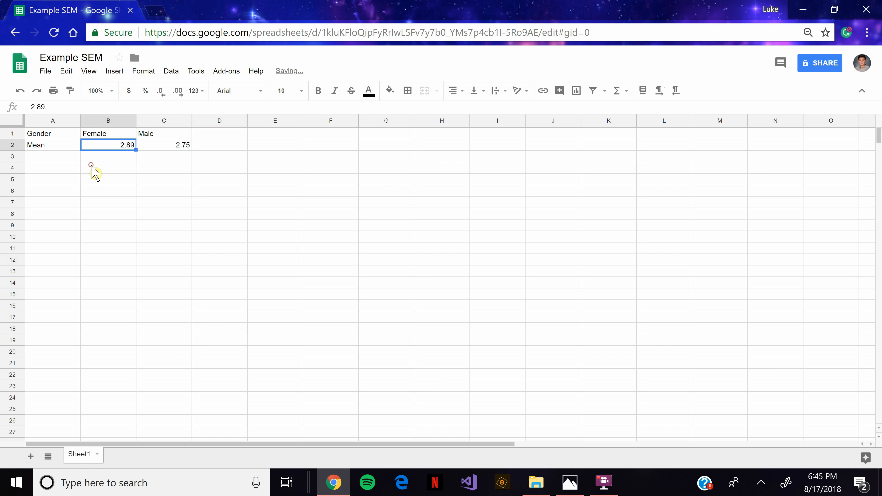
click(94, 170)
double_click(53, 144)
key(BackSpace)
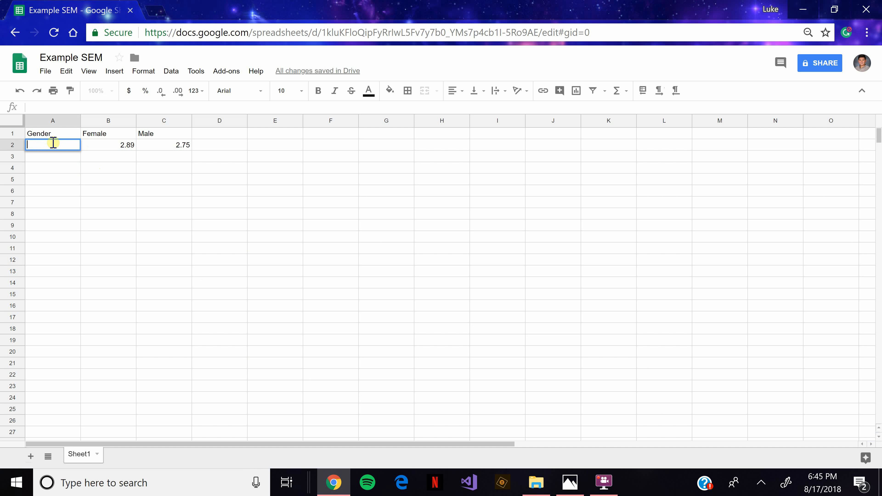
double_click(48, 133)
key(BackSpace)
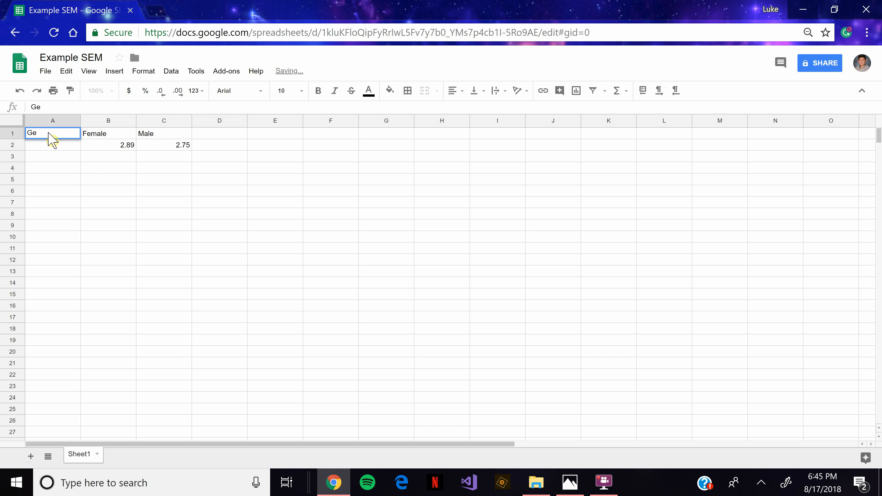
click(152, 172)
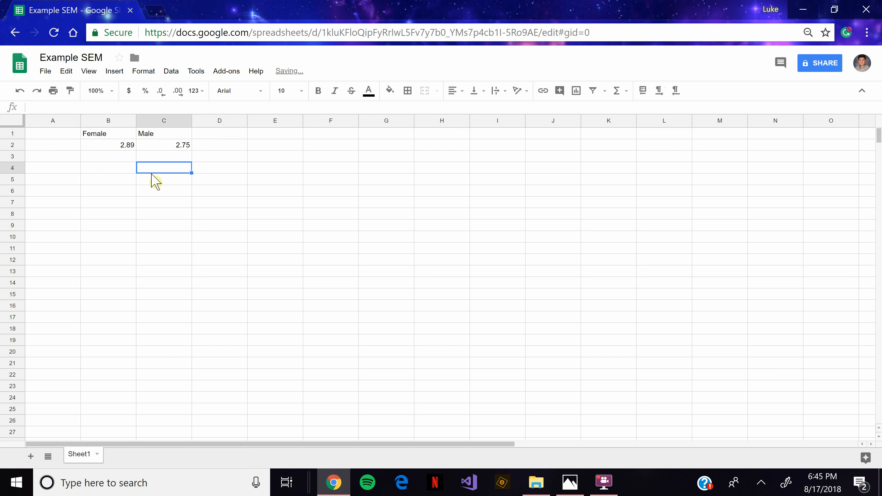
Insert a chart based on the entire sheet
click(13, 120)
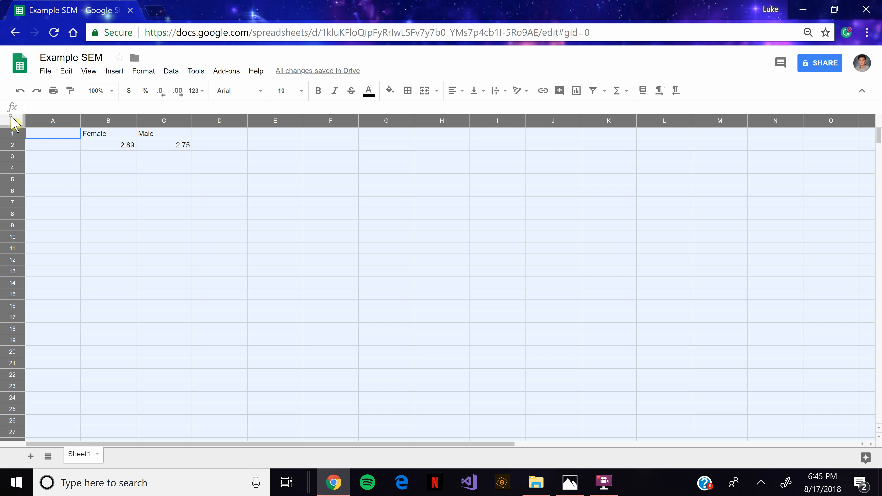
click(119, 73)
click(149, 200)
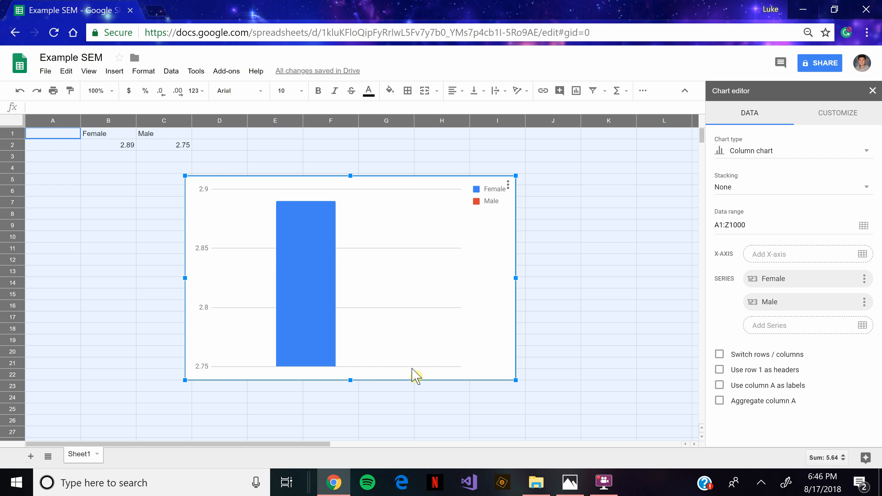
Set the chart's vertical axis minimum to 0 and maximum to 3.5
click(842, 114)
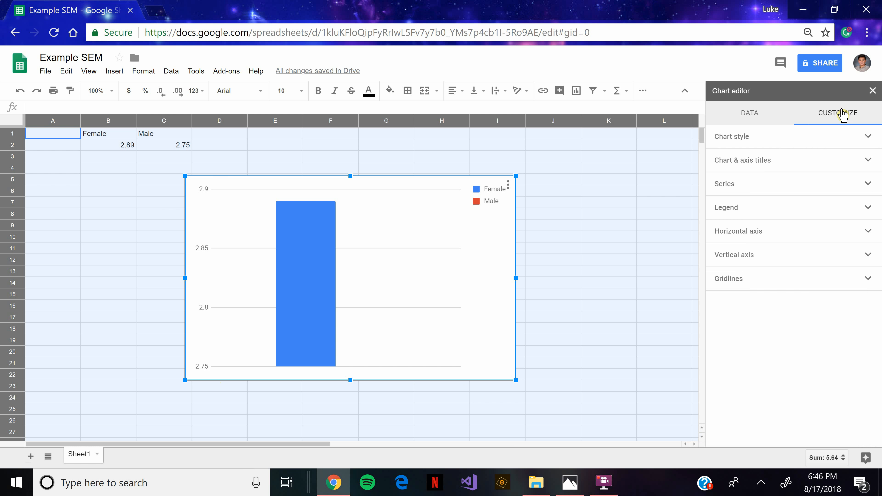
click(839, 262)
scroll(785, 411, down, 1)
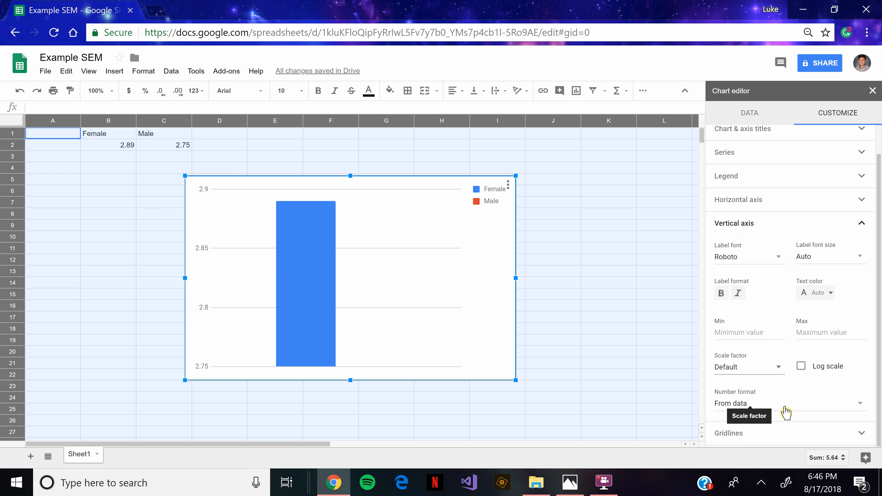
click(754, 333)
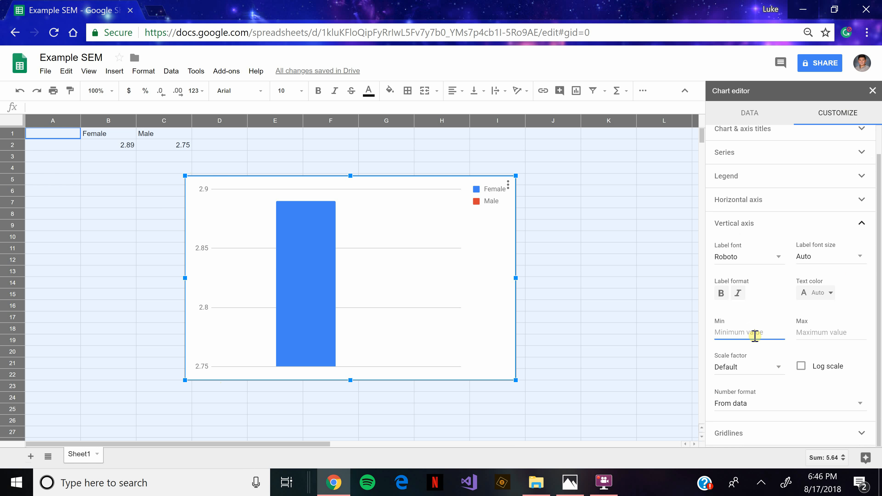
text(0)
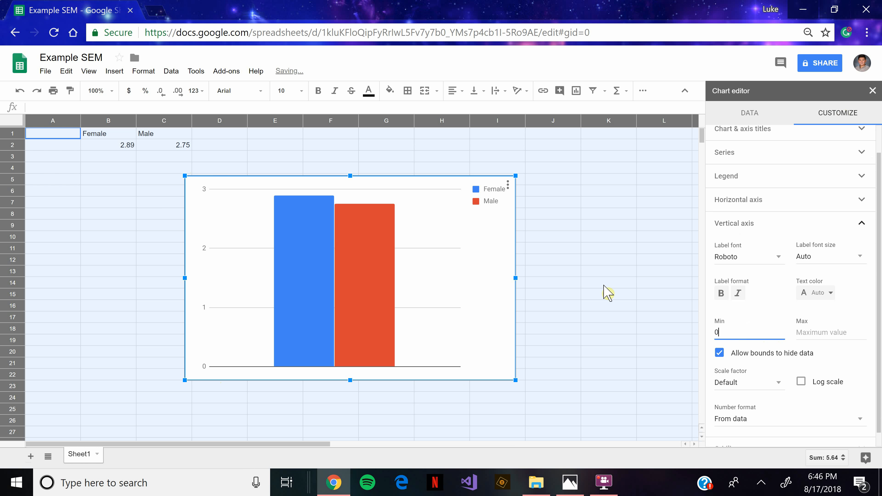
click(837, 335)
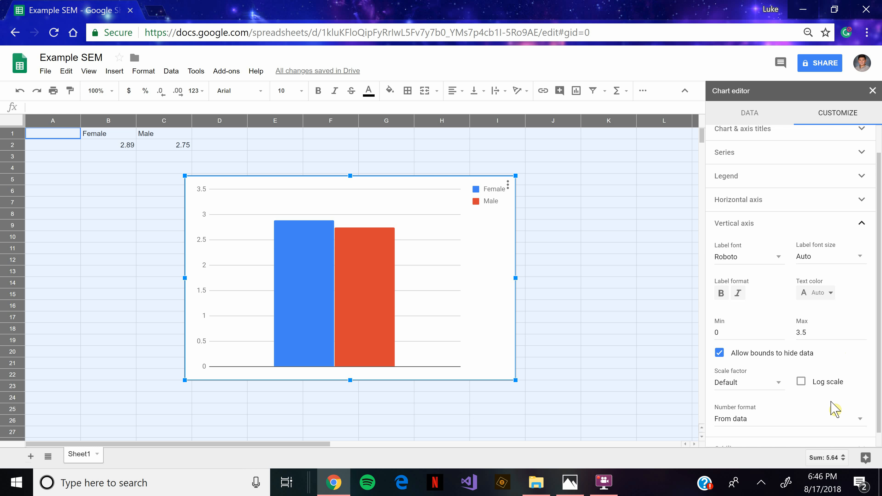
Give the vertical axis labels a custom number format with the suffix mm
mouse_move(344, 318)
click(748, 425)
click(764, 403)
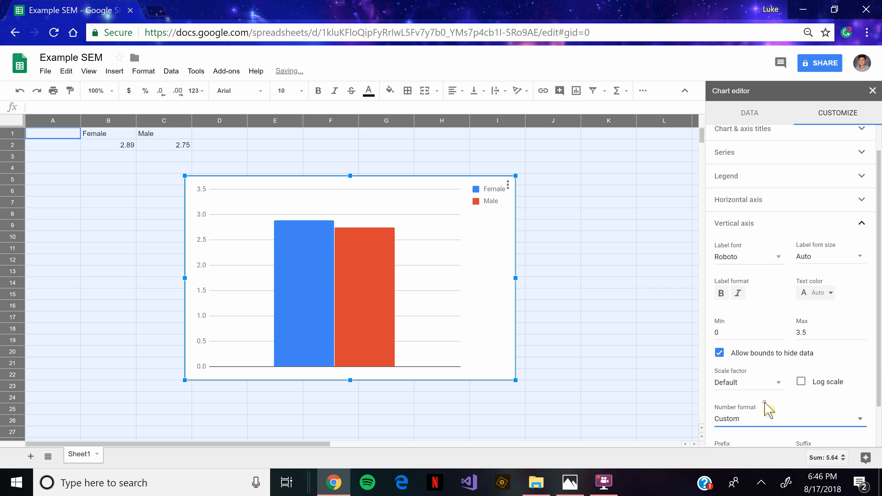
scroll(773, 388, down, 1)
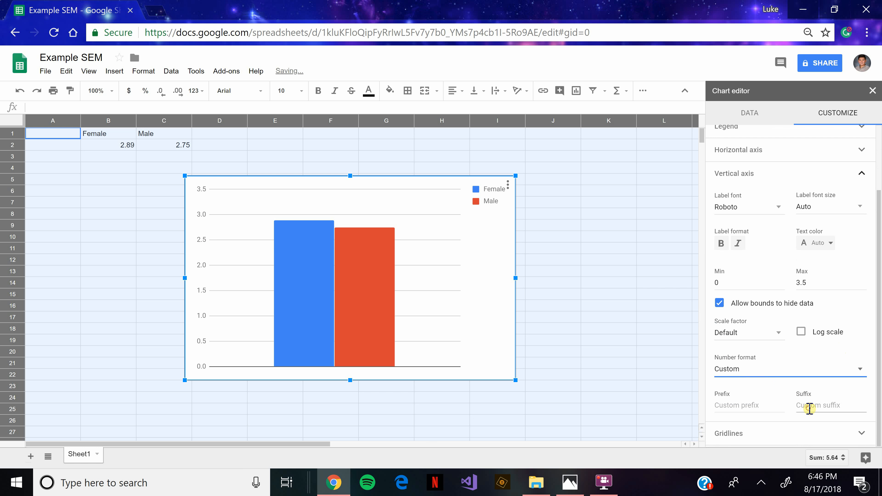
click(808, 407)
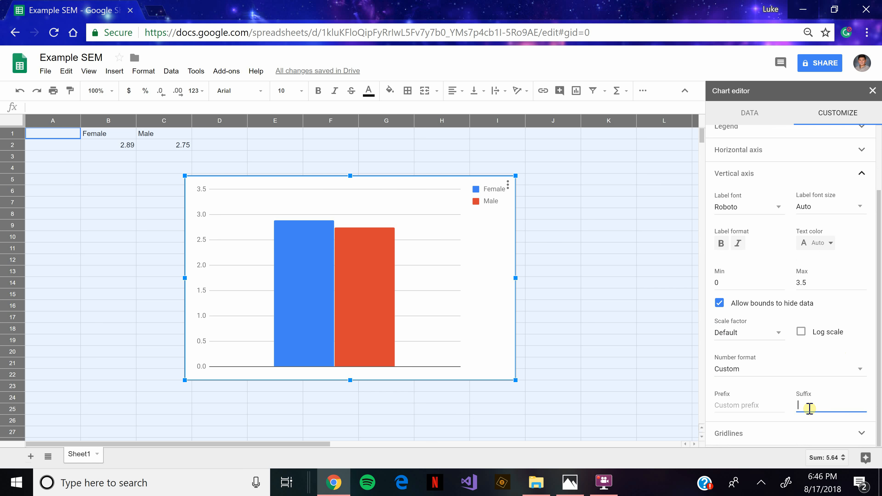
text(mm)
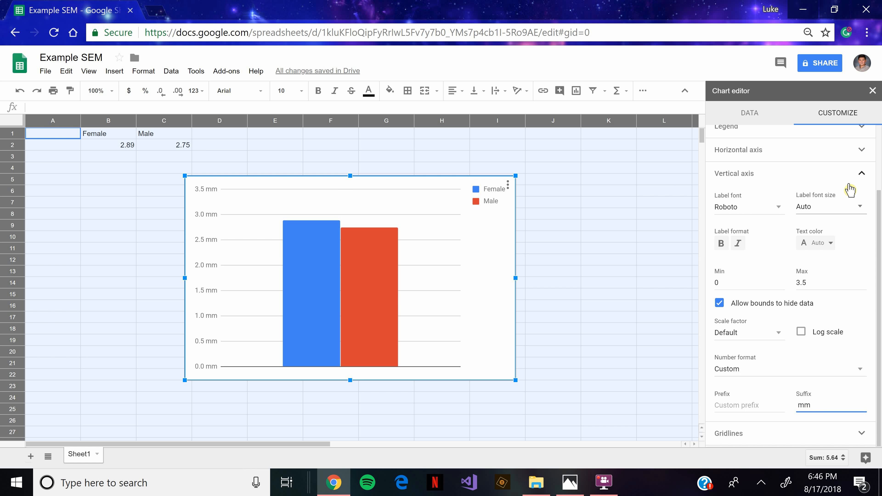
click(859, 175)
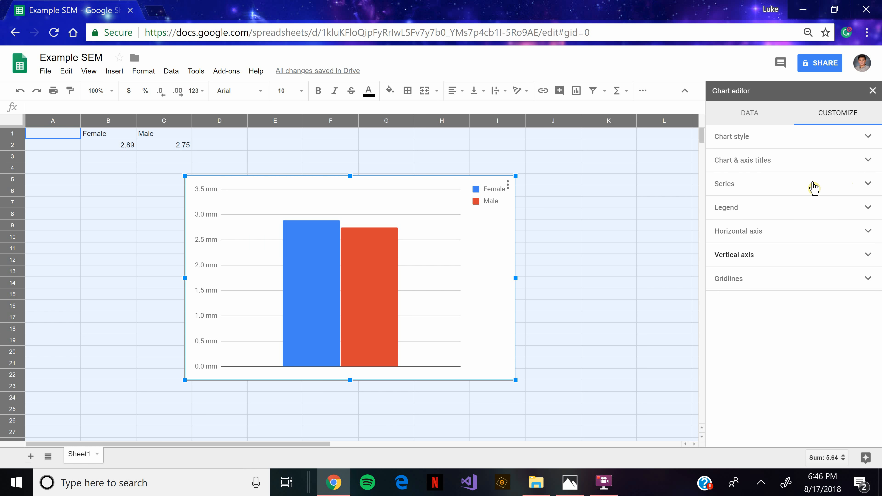
Add error bars of the Constant type to the Female series
click(815, 189)
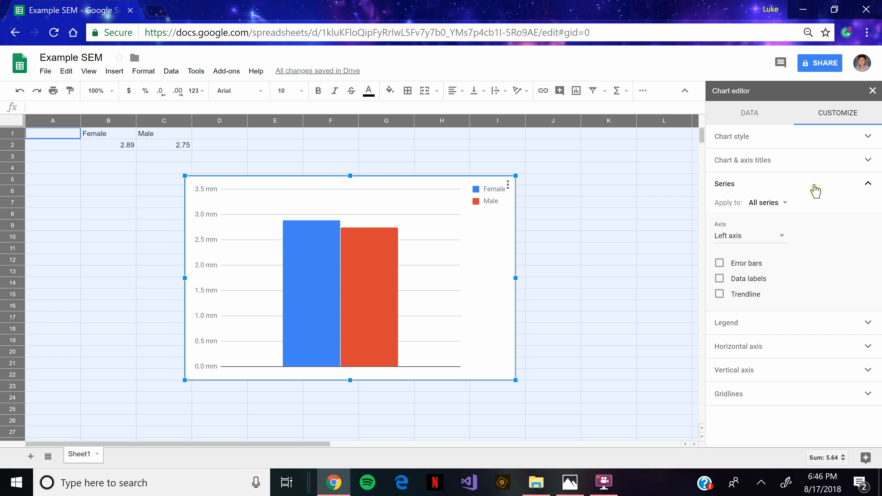
click(787, 208)
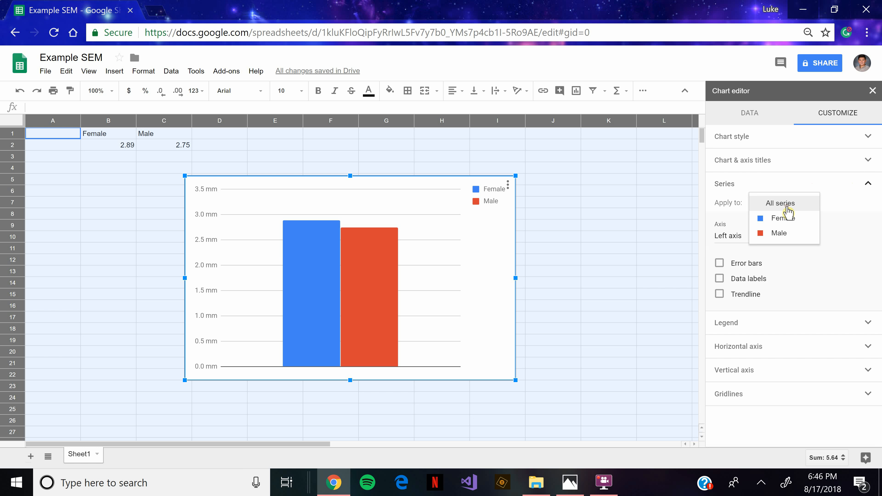
click(786, 224)
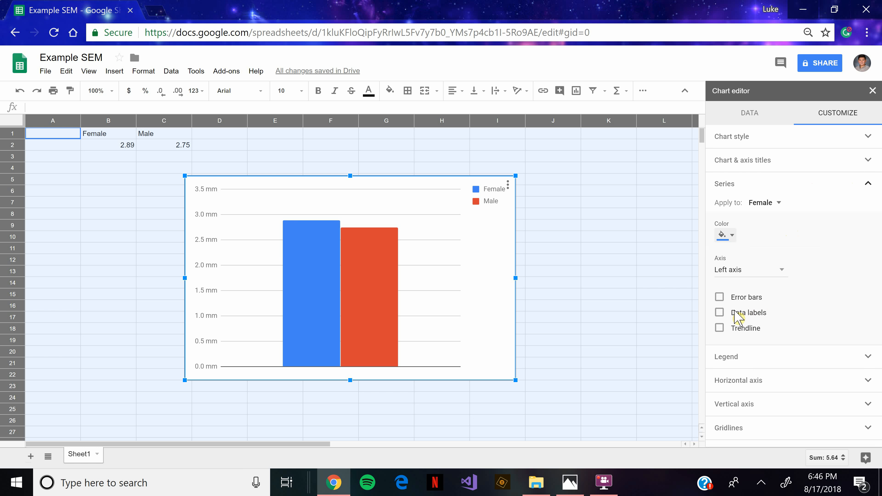
click(719, 297)
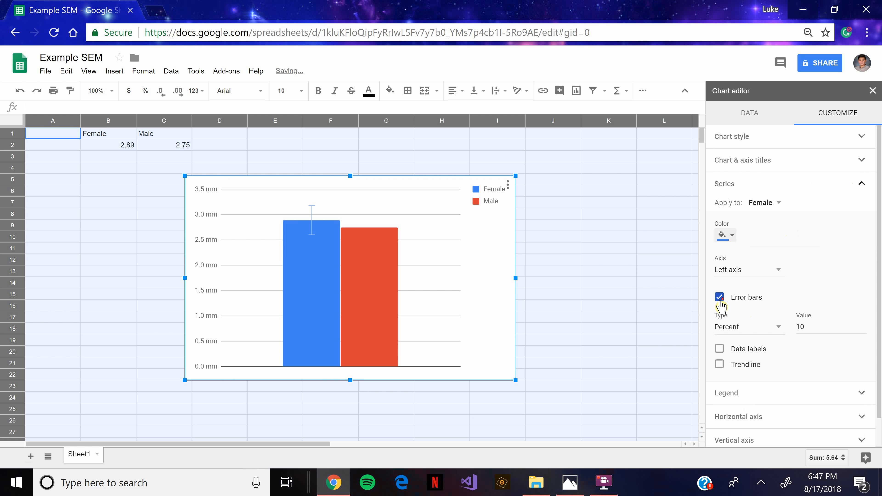
click(736, 323)
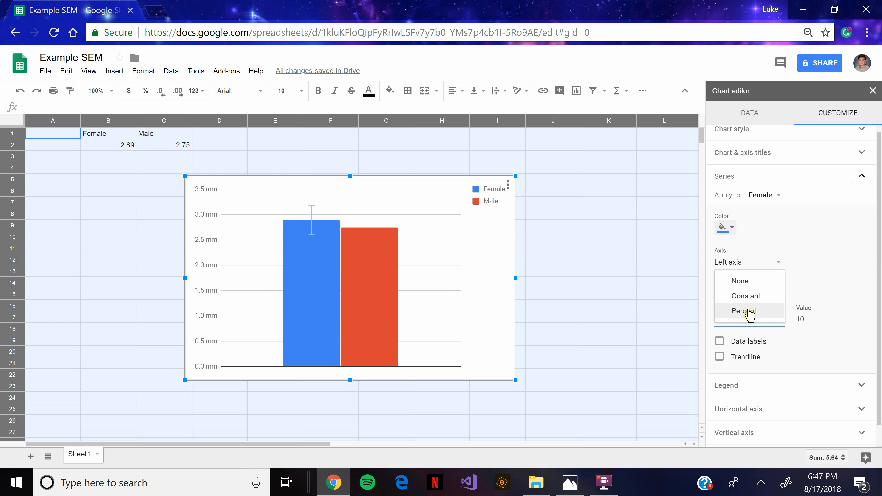
click(757, 295)
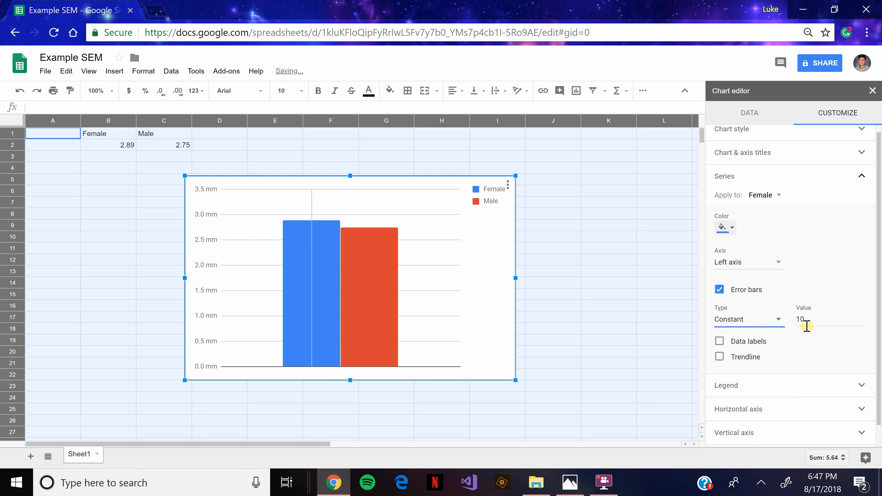
Look up the female standard error of the mean in the worksheet photo in Photos and set the Female error bar value to 0.11
click(579, 488)
click(32, 267)
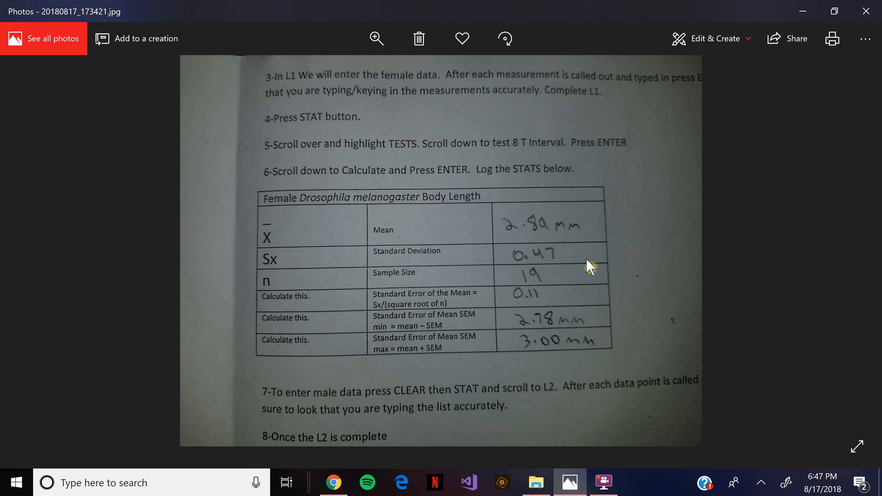
click(333, 482)
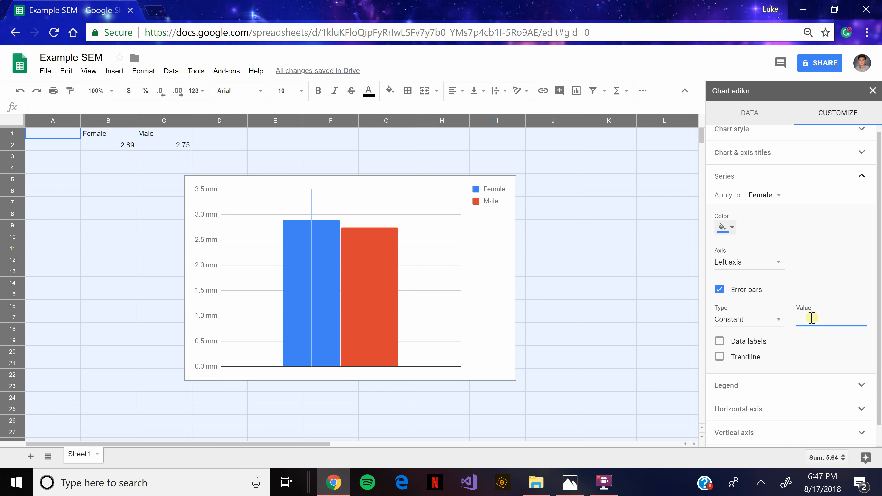
key(F1)
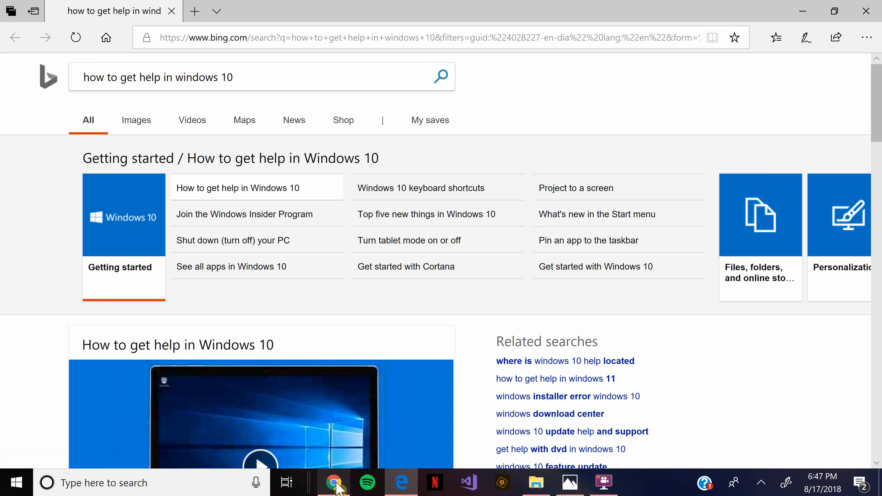
click(337, 487)
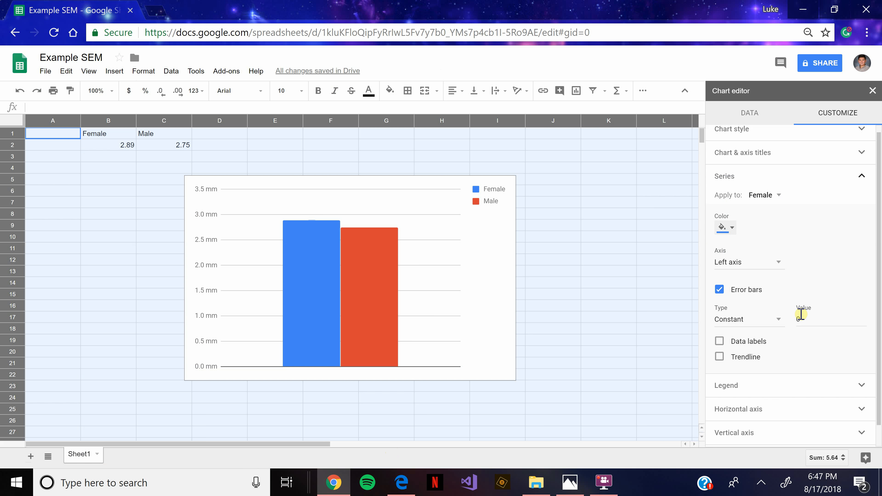
click(803, 320)
click(853, 267)
Add data labels to the Female series and position them at the center of the column
click(719, 342)
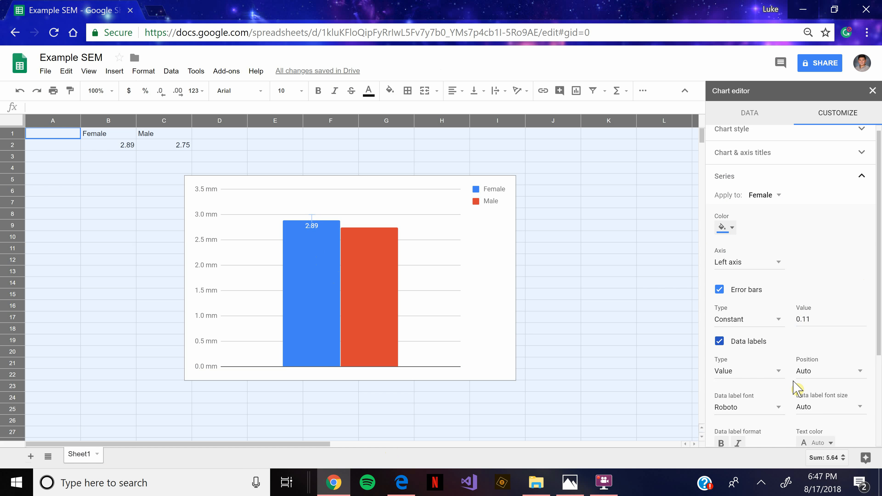
click(831, 374)
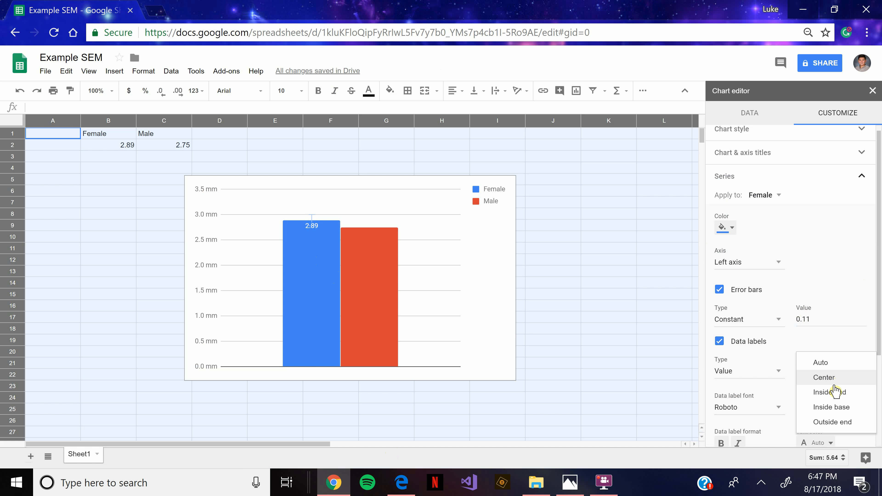
click(830, 378)
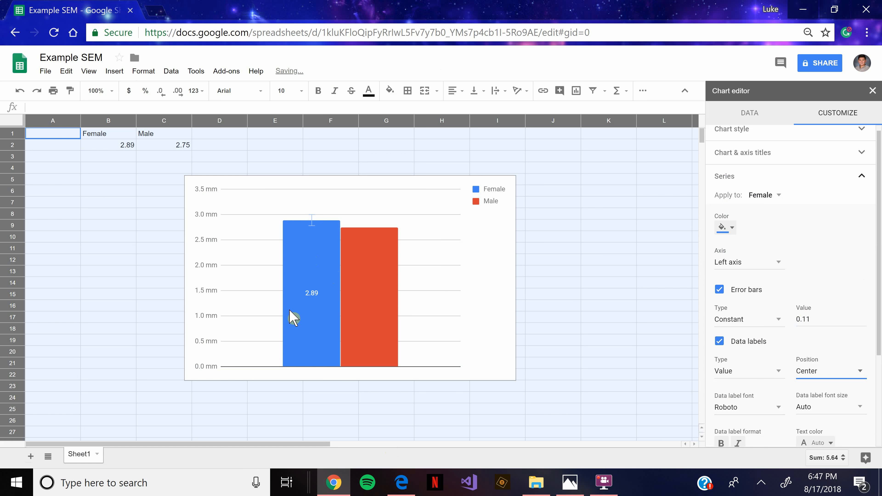
Switch the series settings to Male and add error bars of the Constant type
click(767, 200)
click(768, 212)
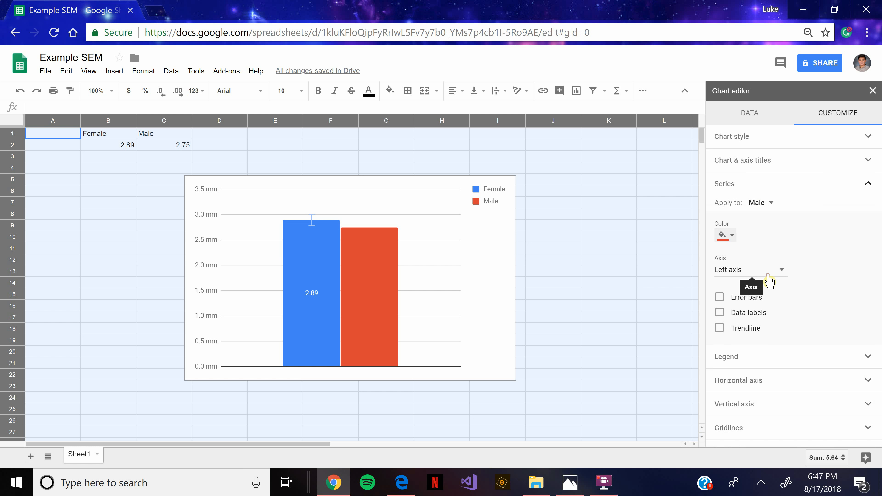
click(769, 281)
click(795, 299)
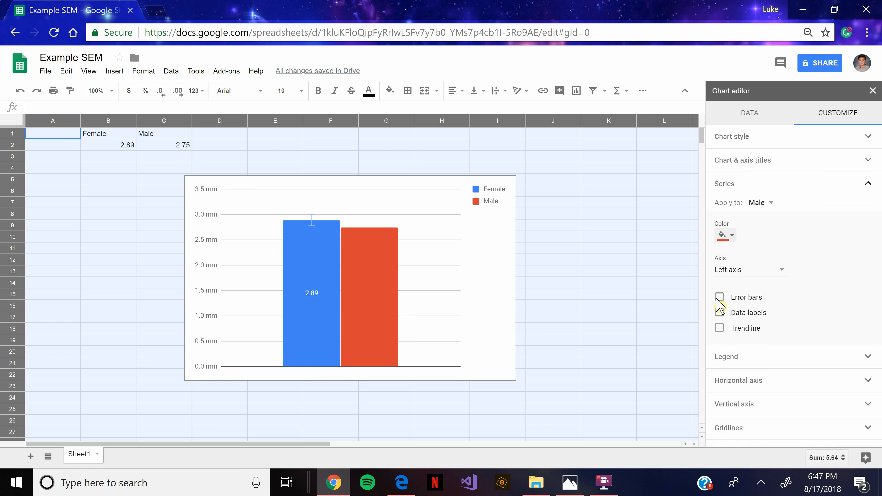
click(719, 298)
click(747, 331)
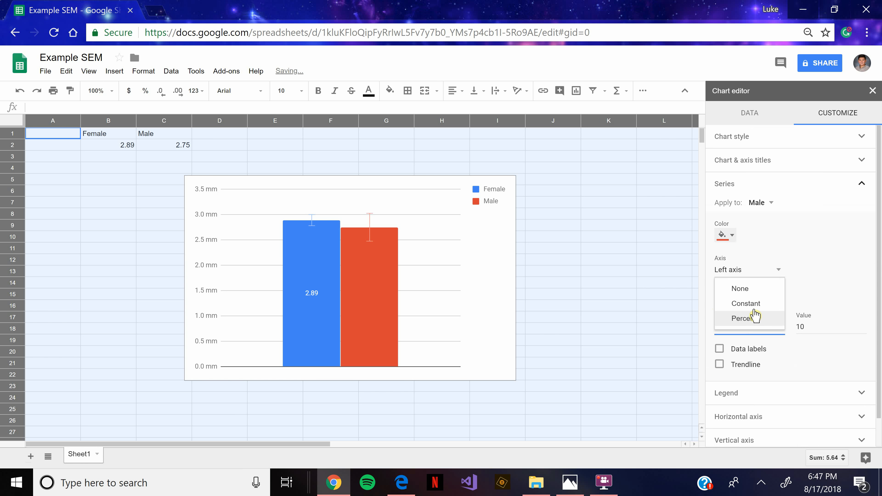
click(753, 303)
Look up the male standard error of the mean in Photos and set the Male error bar value to 0.09
click(568, 492)
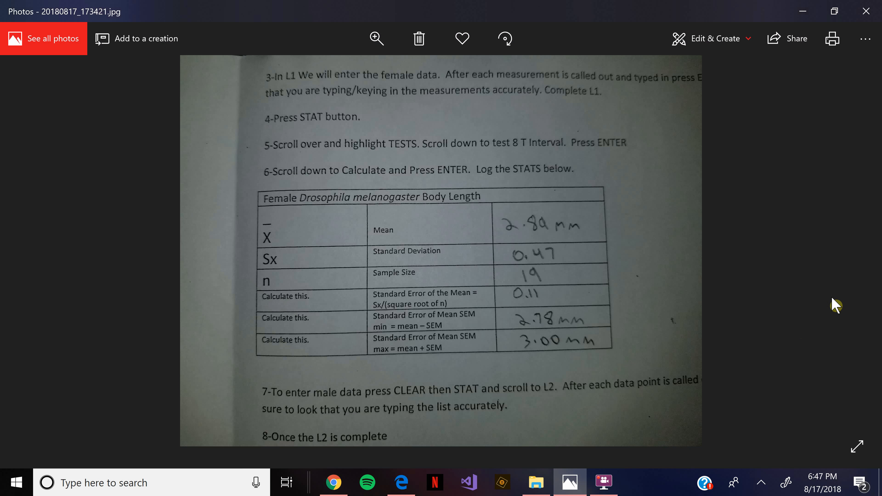
click(847, 261)
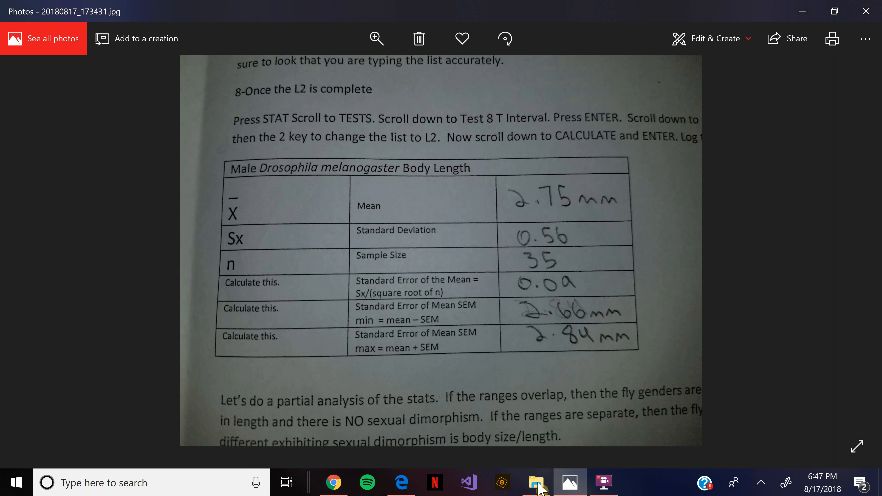
click(334, 482)
click(814, 327)
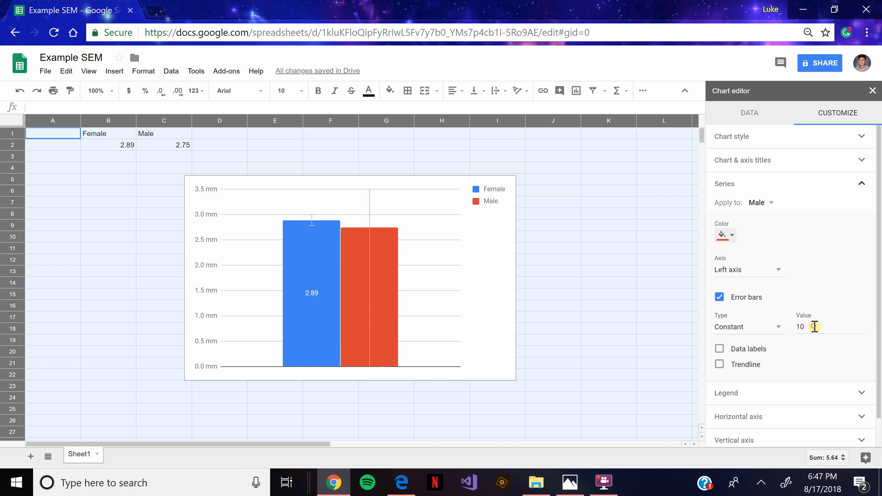
key(BackSpace)
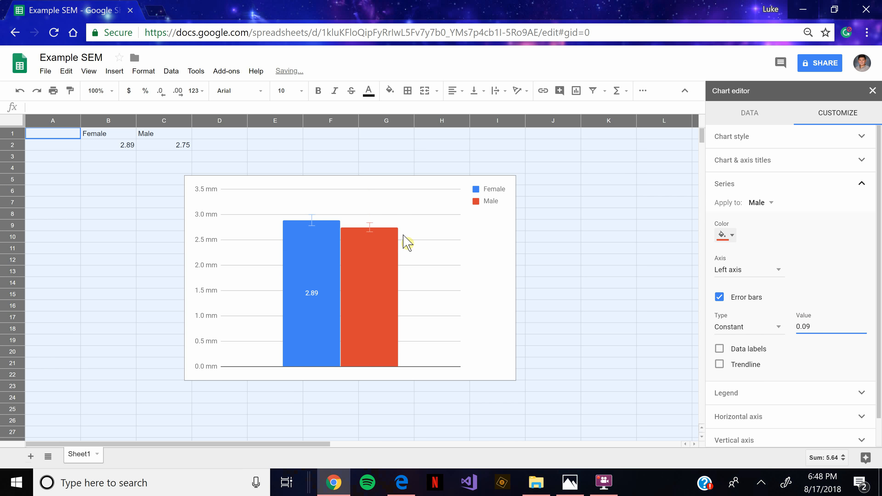
Add data labels to the Male series and position them at the center of the column
click(718, 349)
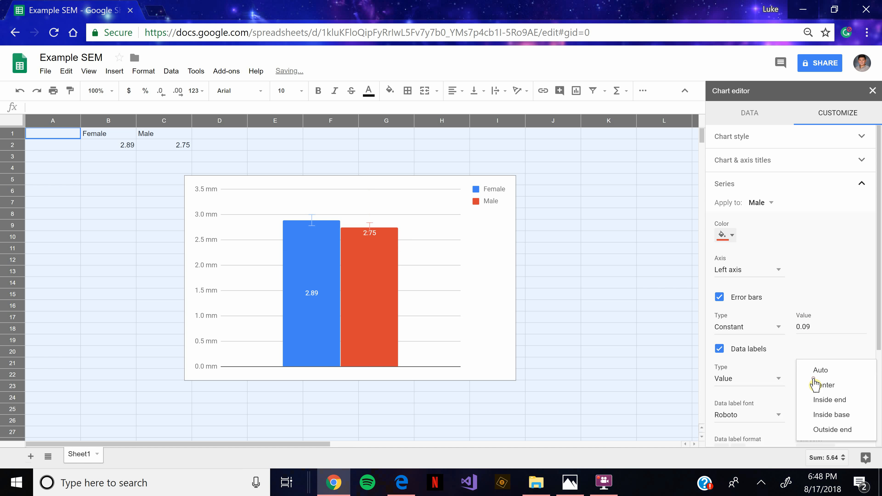
click(814, 379)
click(840, 386)
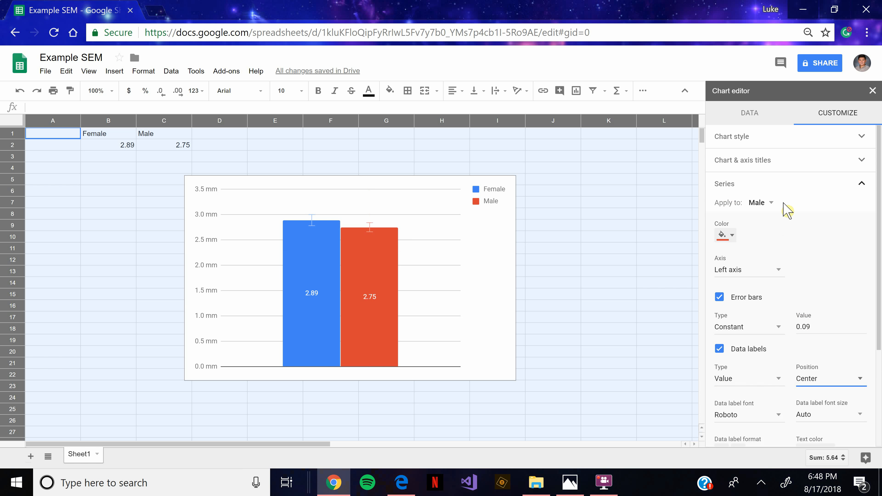
Recolor the Female series by trying bright and medium blue and settling on a darker blue that makes the error bar readable
click(765, 208)
click(759, 193)
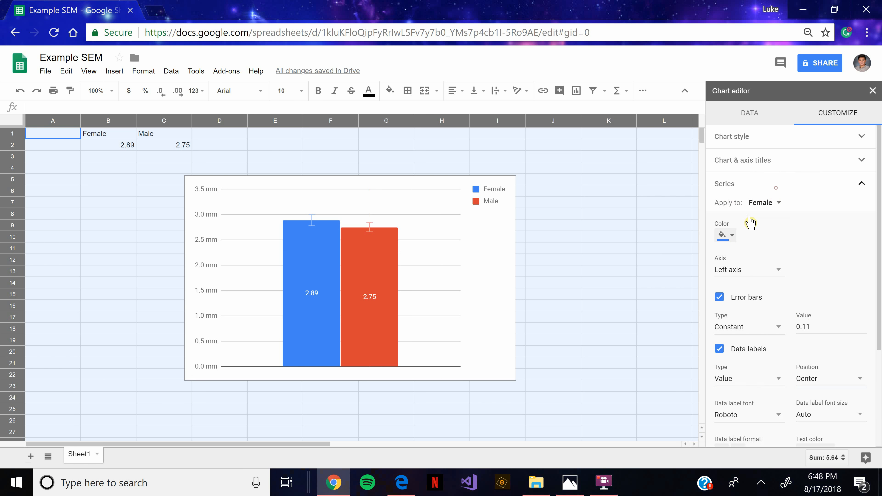
click(725, 237)
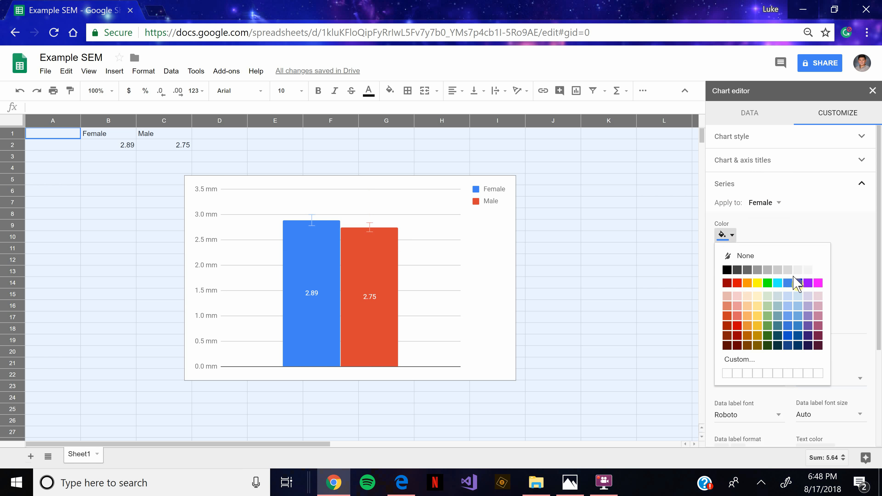
click(798, 283)
click(725, 236)
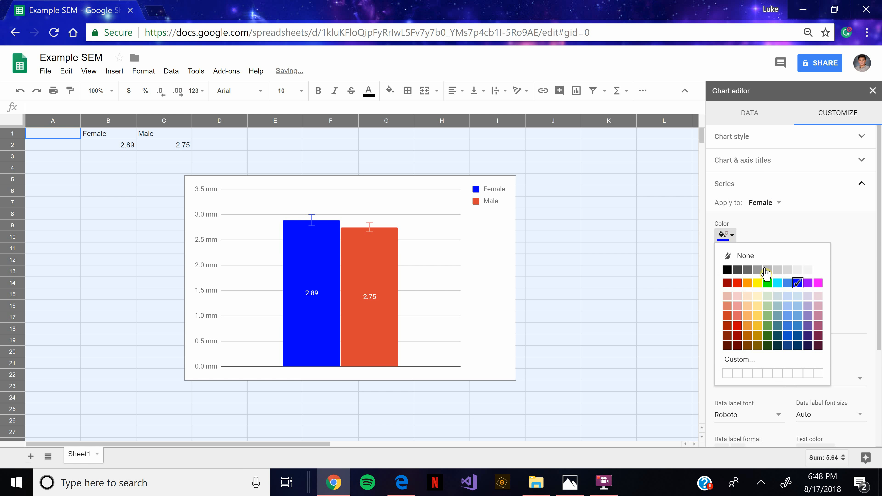
click(788, 326)
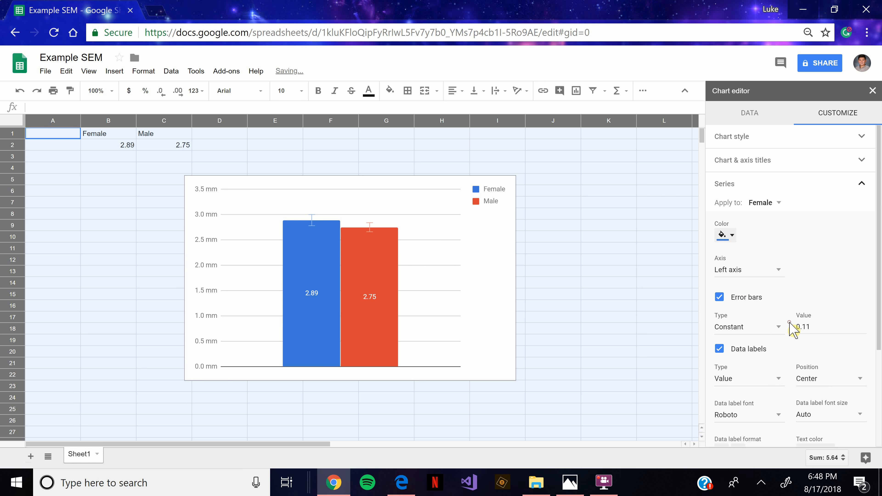
click(725, 235)
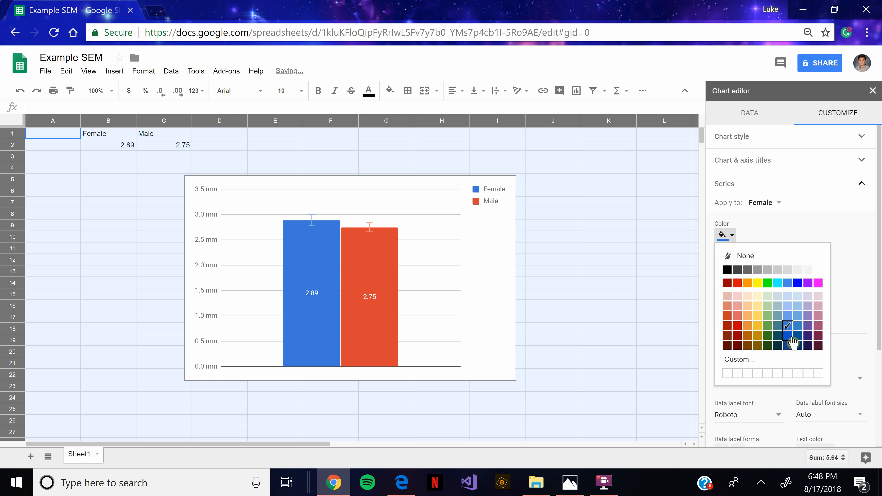
click(791, 337)
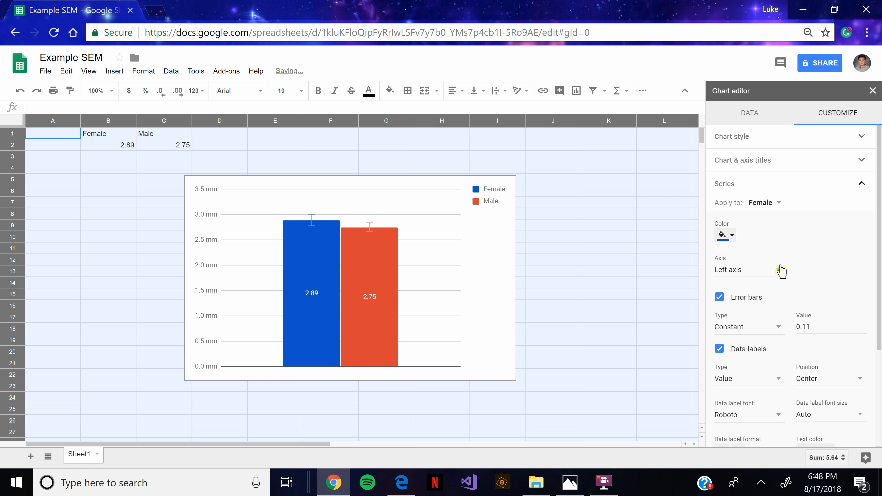
click(868, 184)
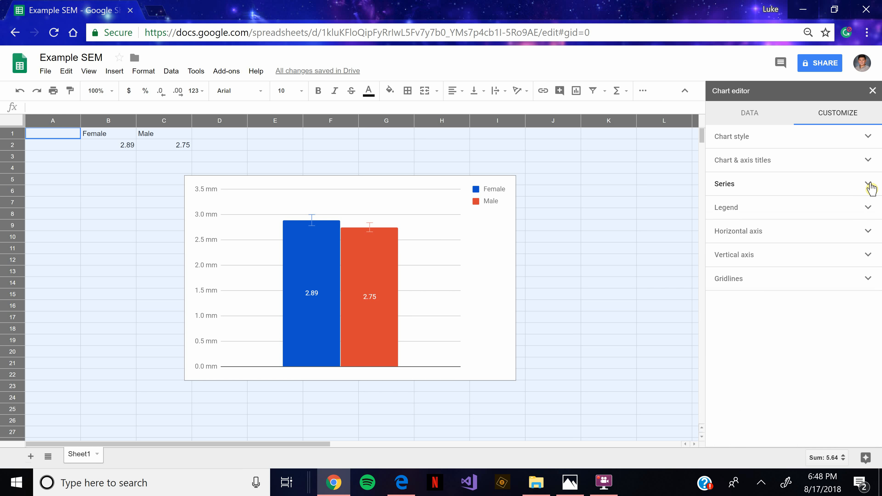
Title the chart "Drosophila Melanogaster Sexual Dimorphism Study of Body Length" and widen the chart until the title fits on one line
click(847, 166)
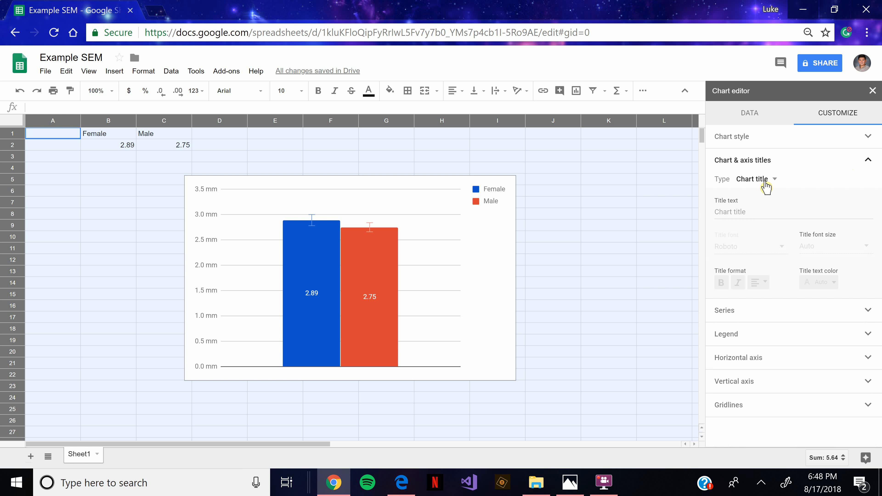
click(760, 211)
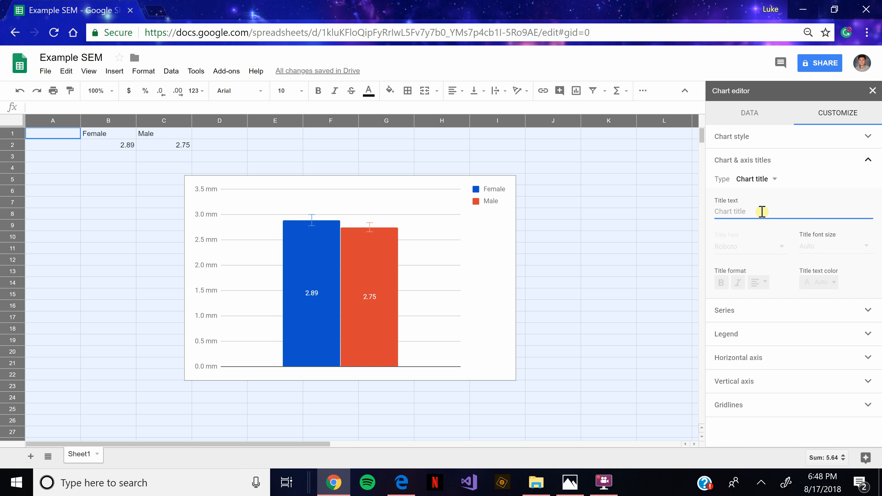
text(Dros)
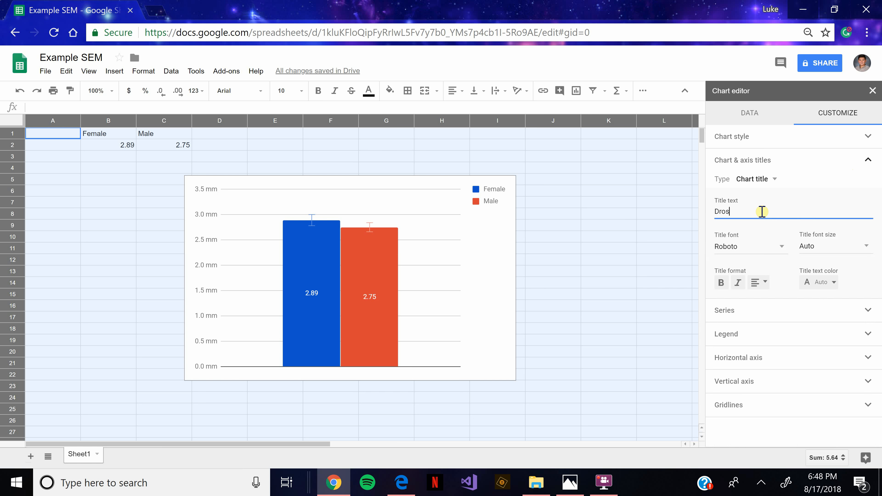
text(o)
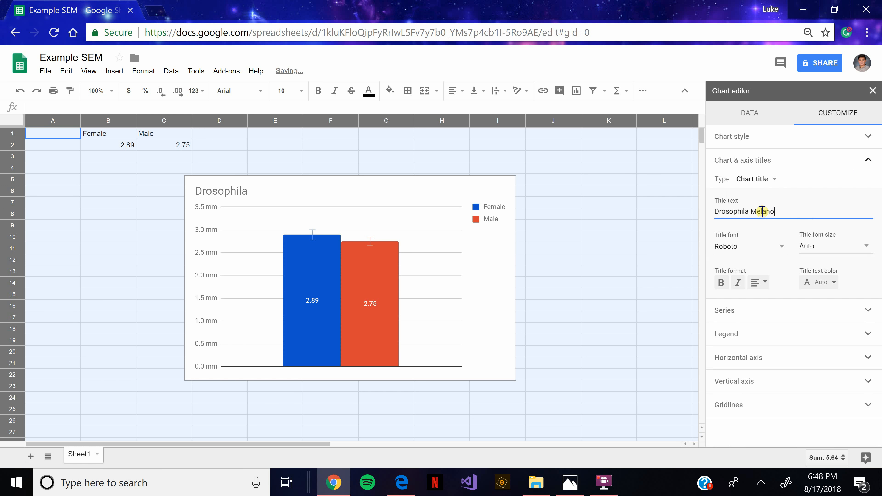
text(pphila Melanogaster S)
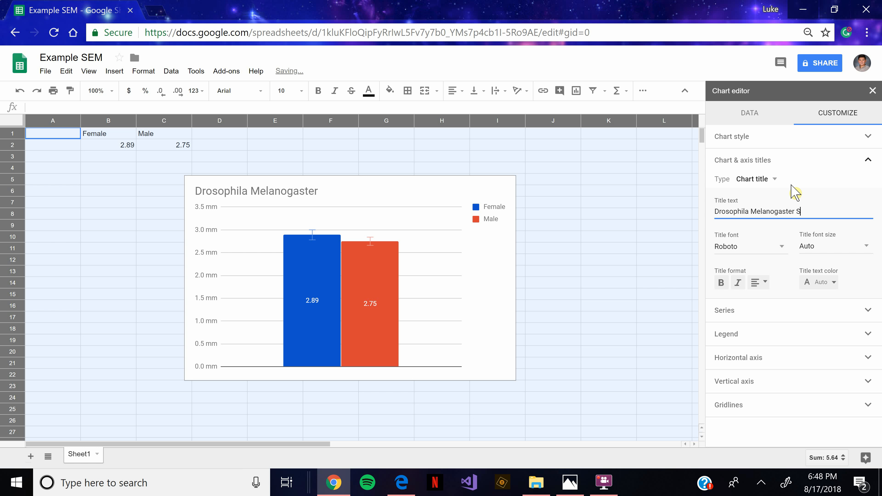
text(exual Dimorphis)
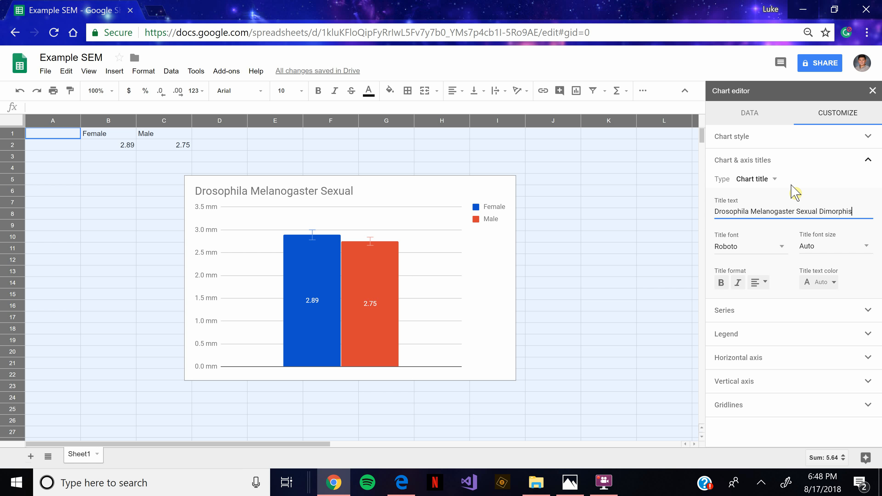
text( Study )
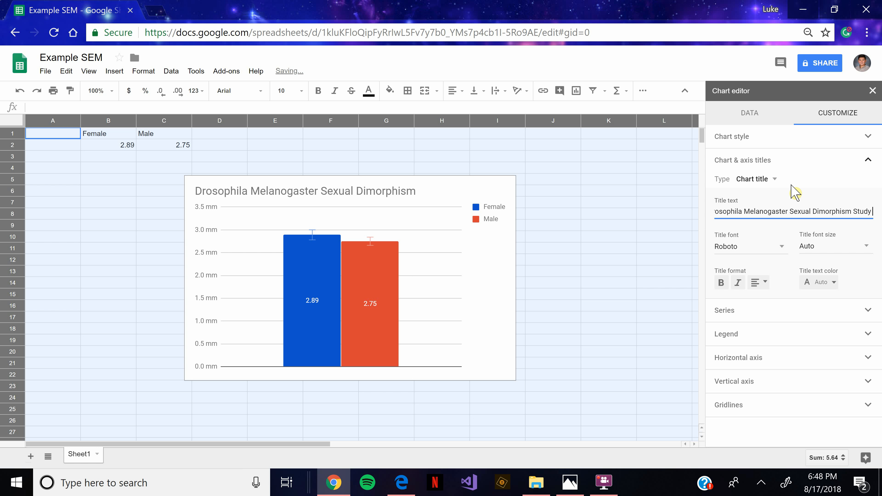
text(of Body Length)
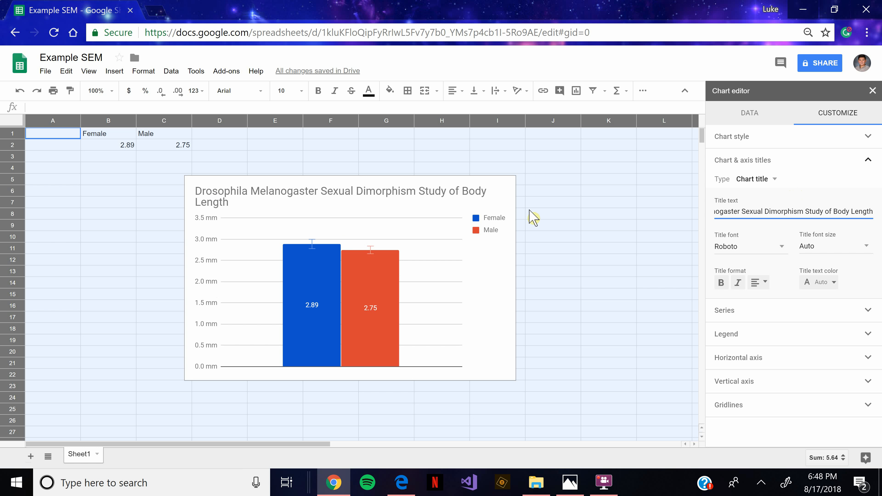
click(456, 284)
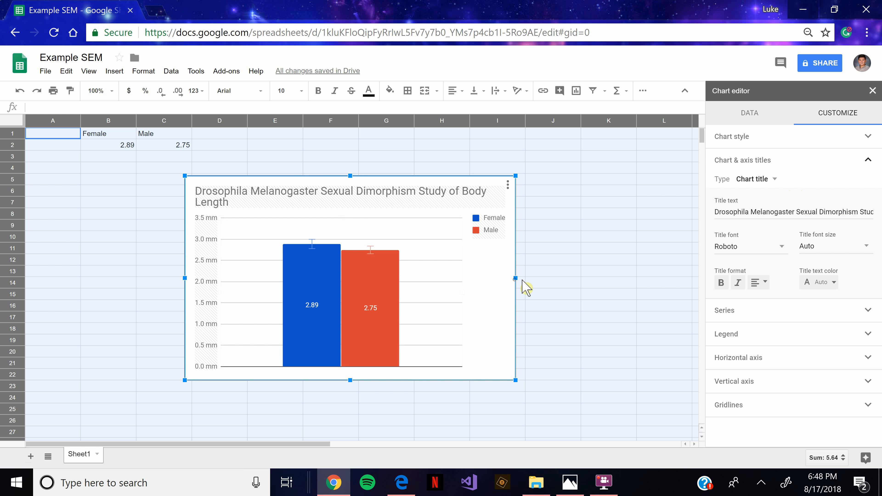
drag(515, 278, 538, 277)
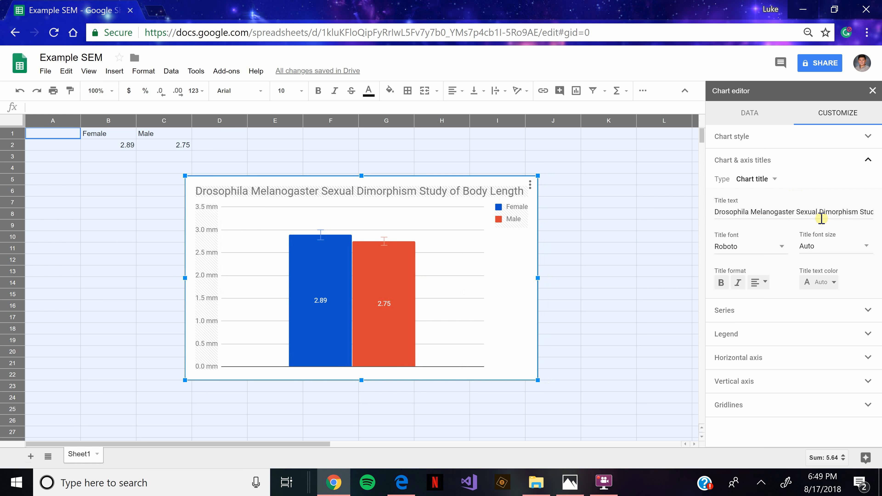
Start the vertical axis title with the text "Fruit Fly ("
click(769, 181)
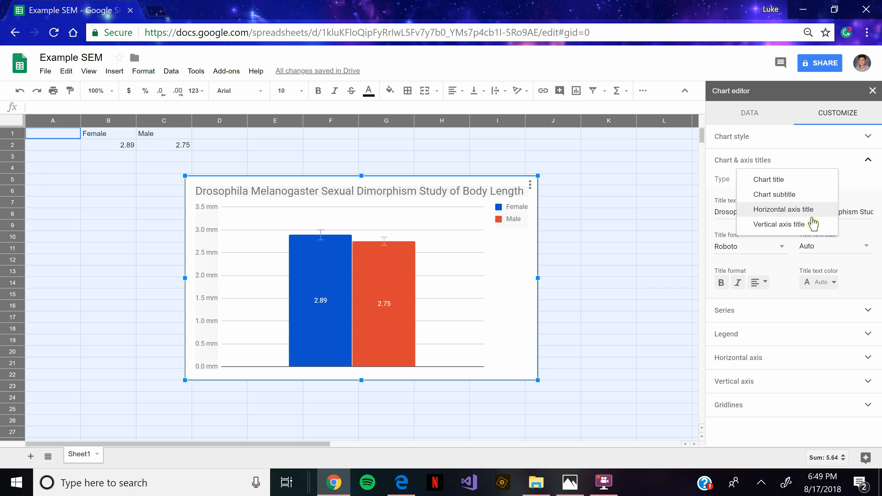
click(812, 225)
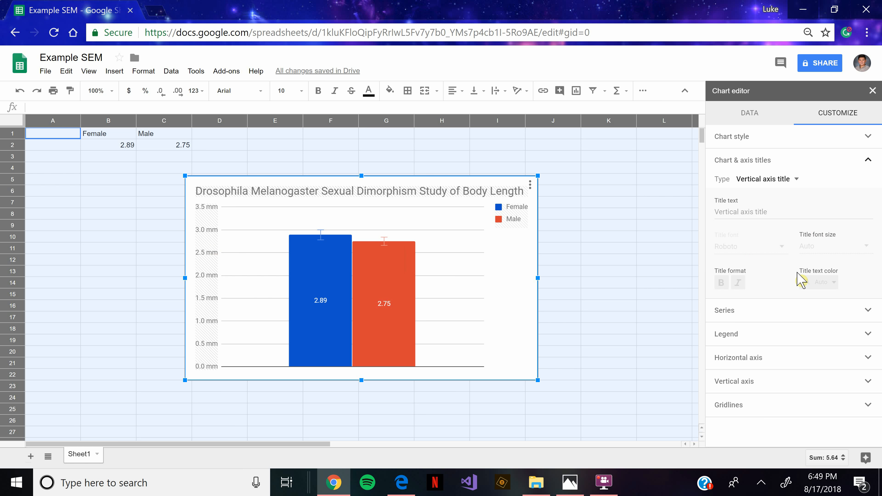
click(781, 212)
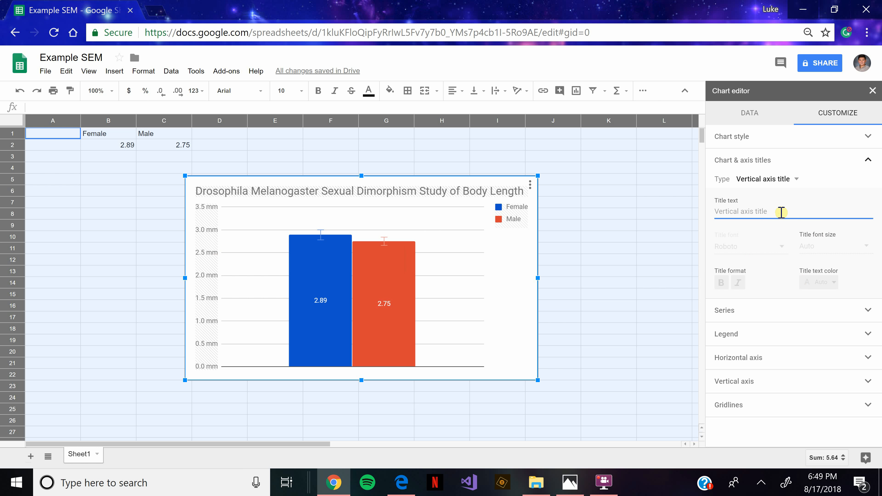
text(Fruit Fly)
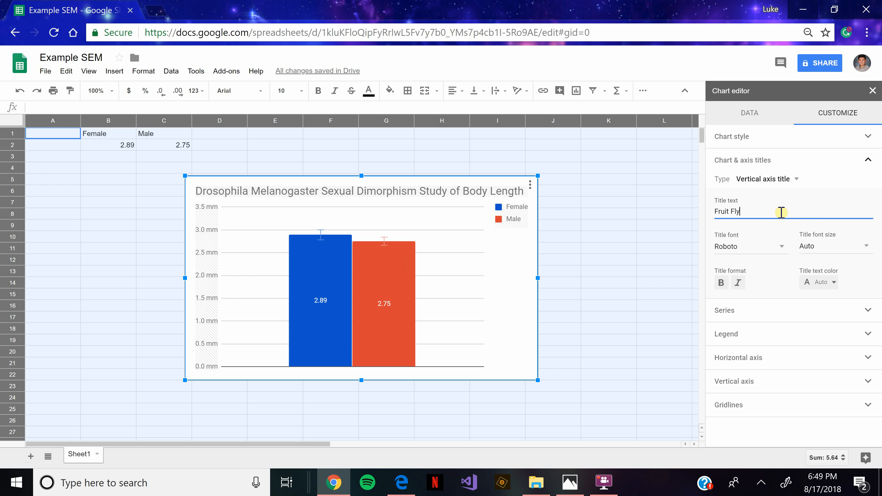
text( ()
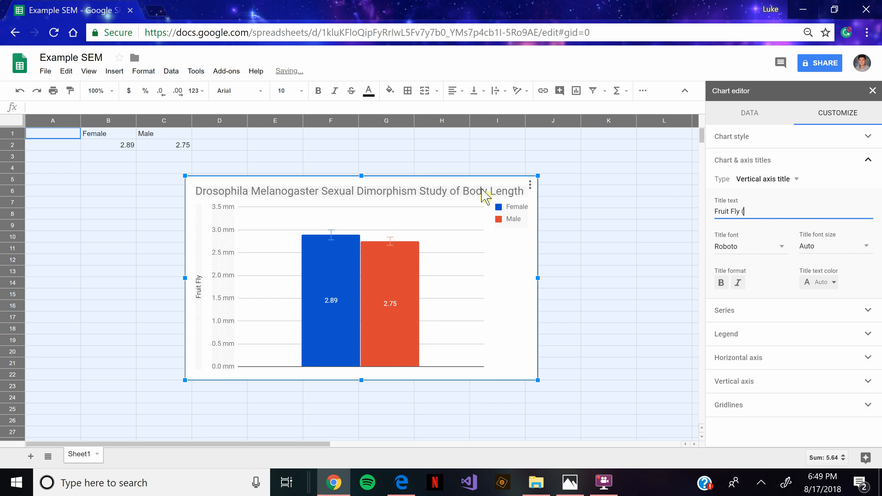
Copy the species name from the chart title and complete the vertical axis title as "Fruit Fly (Drosophila Melanogaster) Body Length (mm)"
double_click(225, 191)
drag(196, 191, 295, 189)
key(ctrl+c)
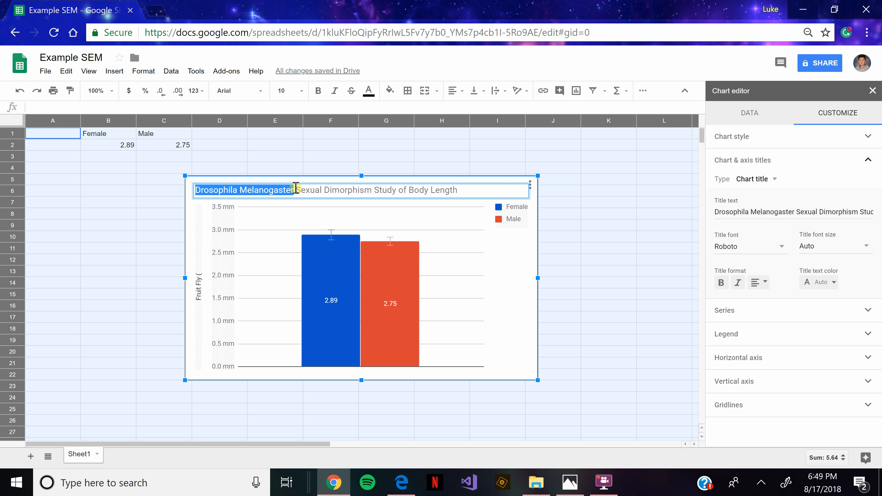
click(754, 180)
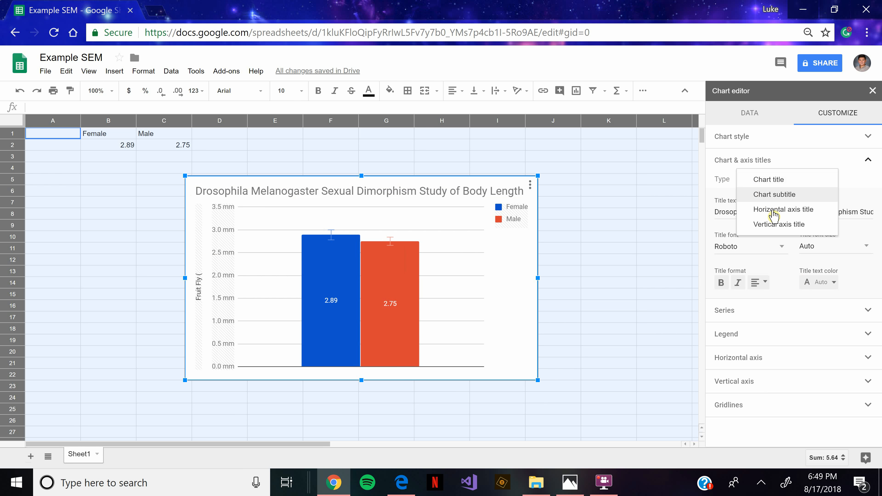
click(777, 224)
click(760, 215)
key(ctrl+v)
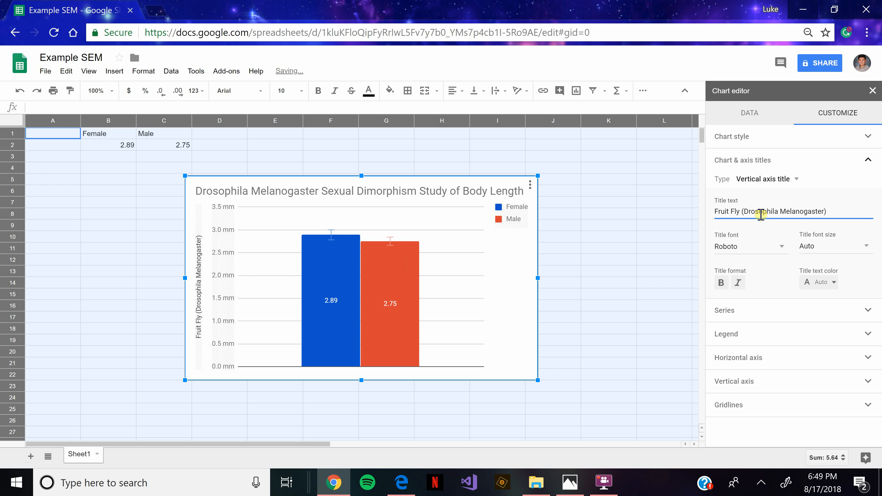
text(Body Length (mm))
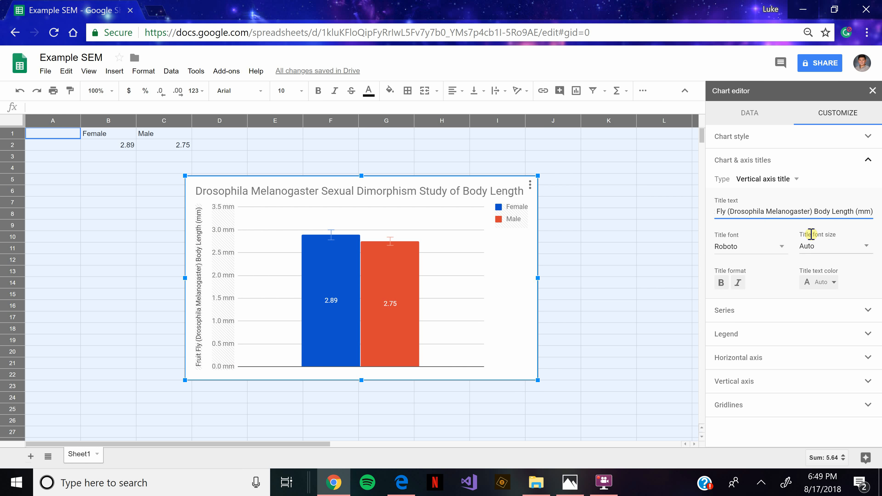
Set the horizontal axis title to "Gender" and leave the chart editor
click(775, 178)
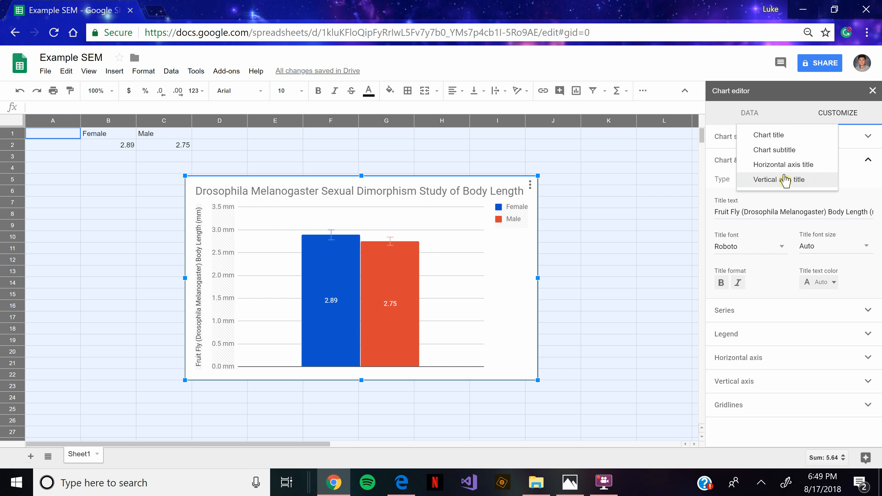
click(782, 165)
click(758, 205)
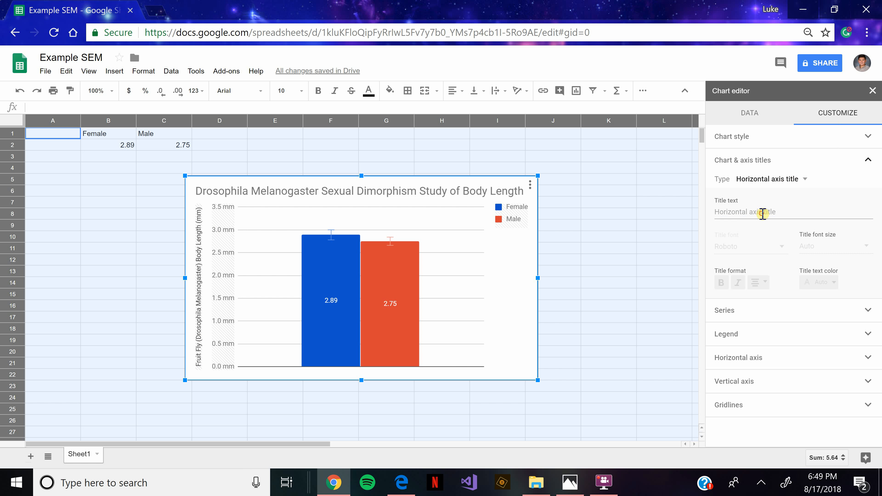
text(Gender)
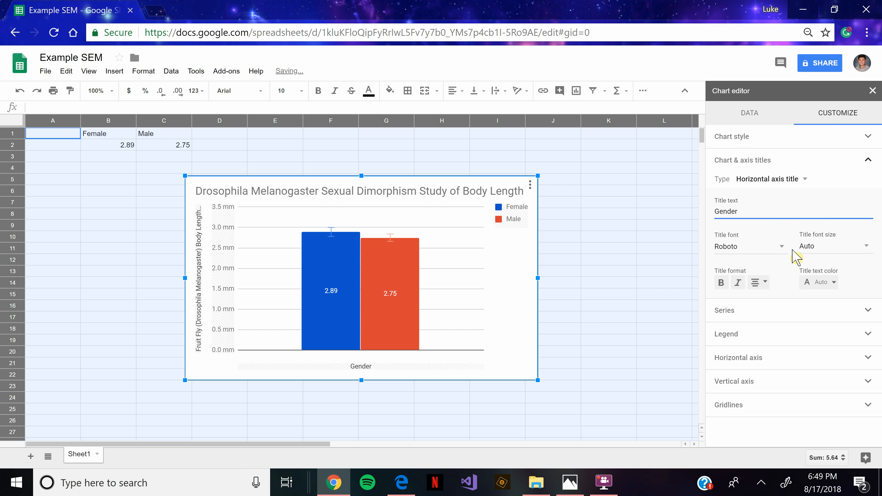
click(579, 294)
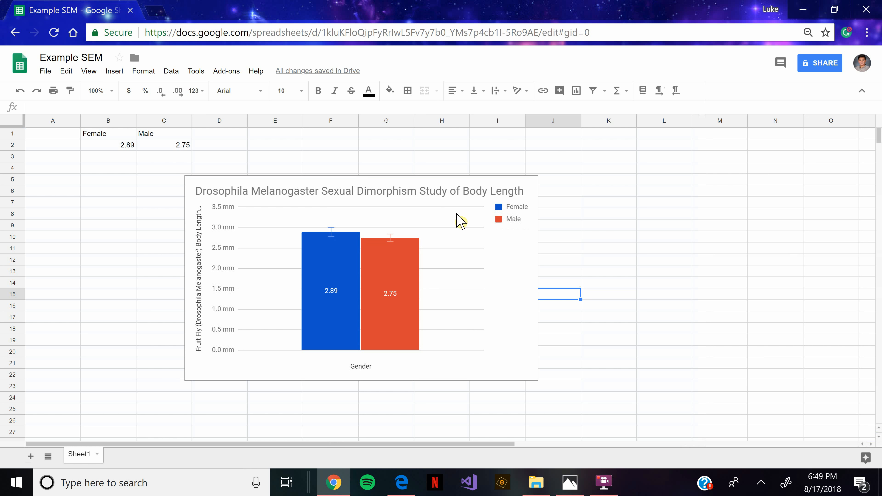
Reopen the chart for editing and set the vertical axis minor gridline count to 5
click(380, 249)
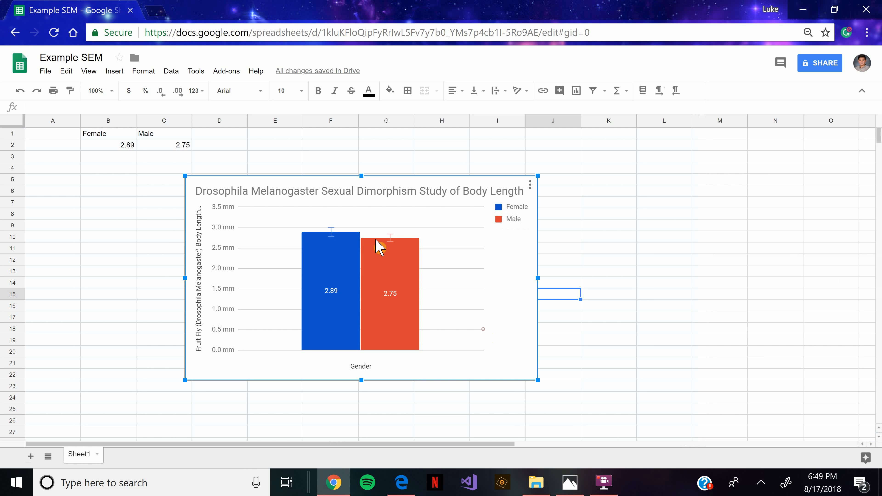
click(385, 242)
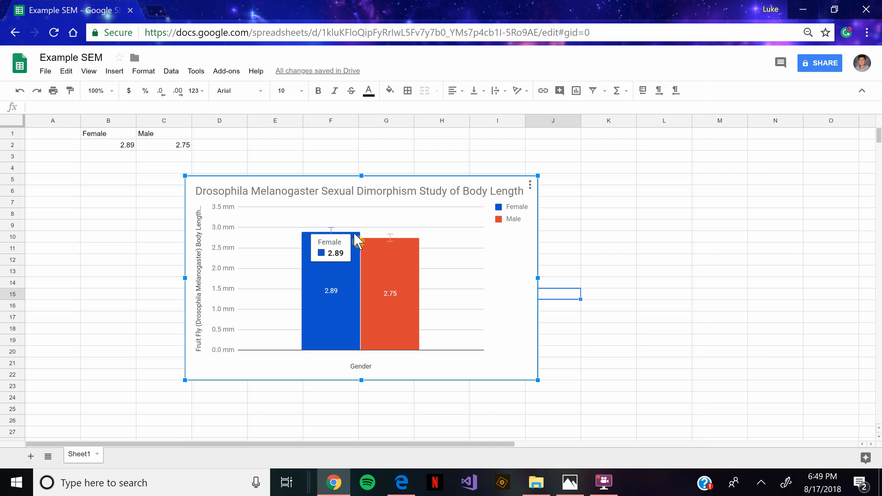
click(530, 185)
click(513, 202)
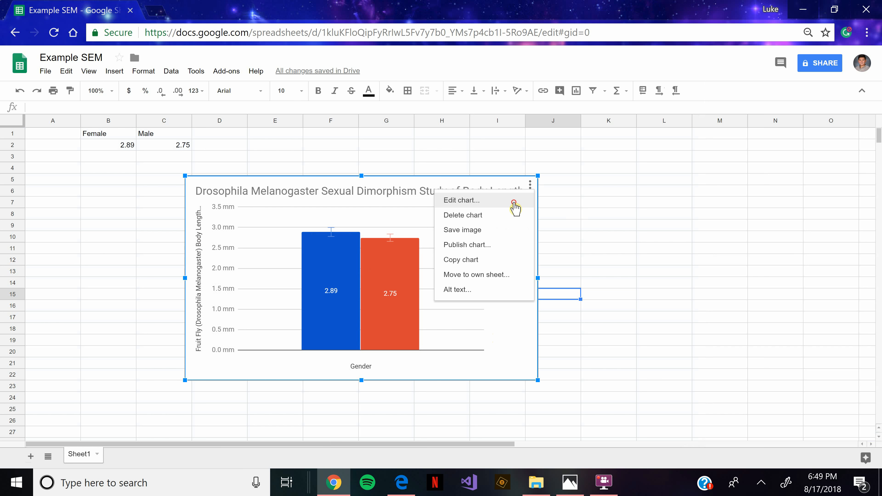
click(831, 125)
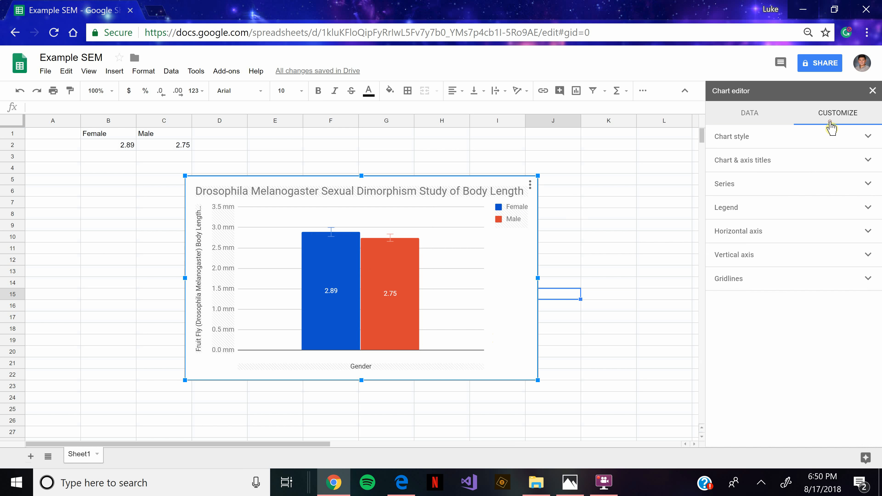
click(812, 281)
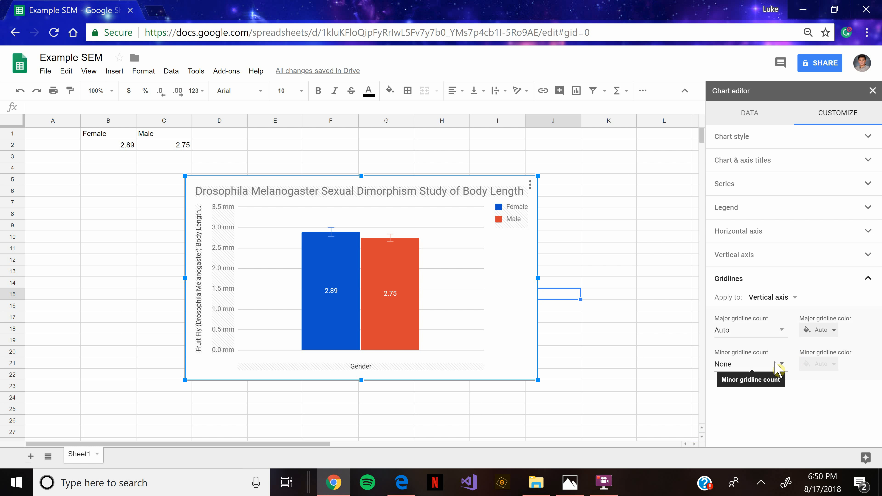
click(774, 363)
click(767, 275)
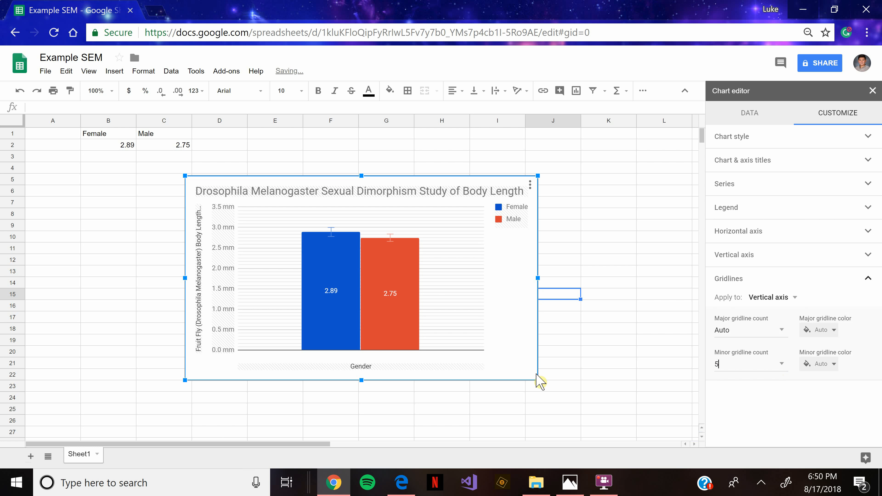
Enlarge the chart and move it to cover about columns B to K from row 1 to row 25
drag(547, 394, 691, 461)
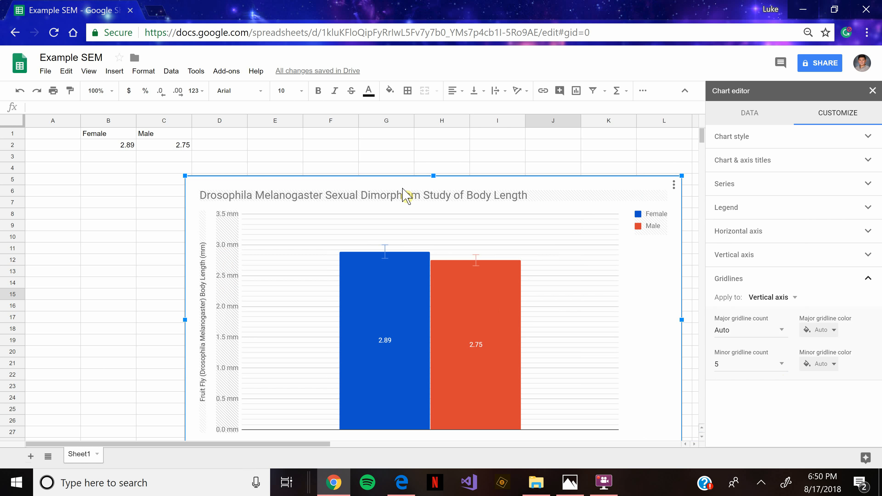
drag(551, 189, 471, 143)
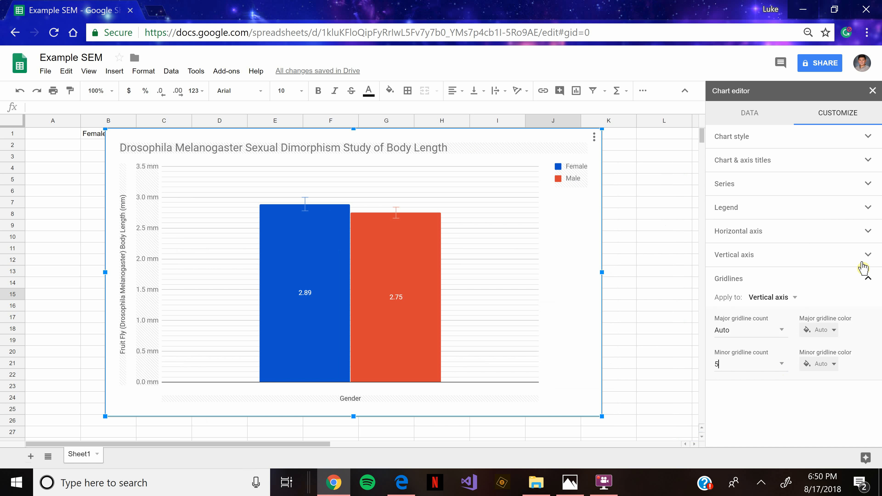
click(866, 282)
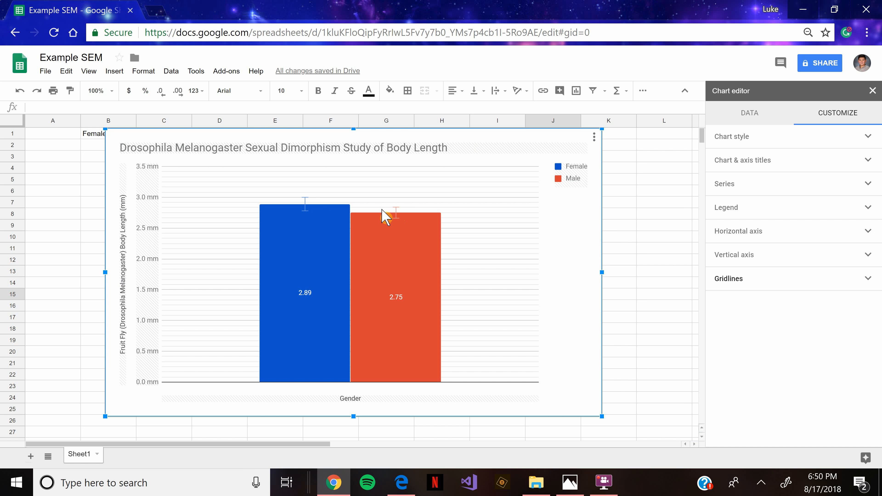
Examine the chart's error bars against the male body length statistics in Photos, and return to the chart in Chrome
mouse_move(306, 217)
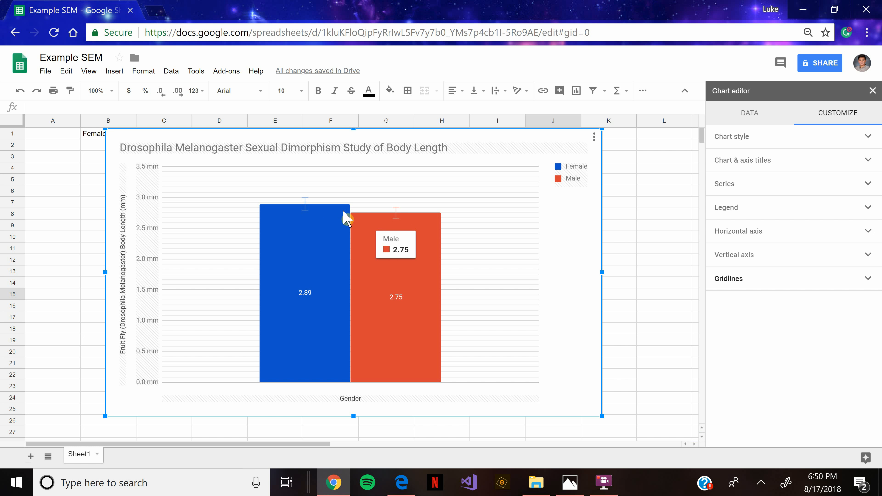
click(569, 482)
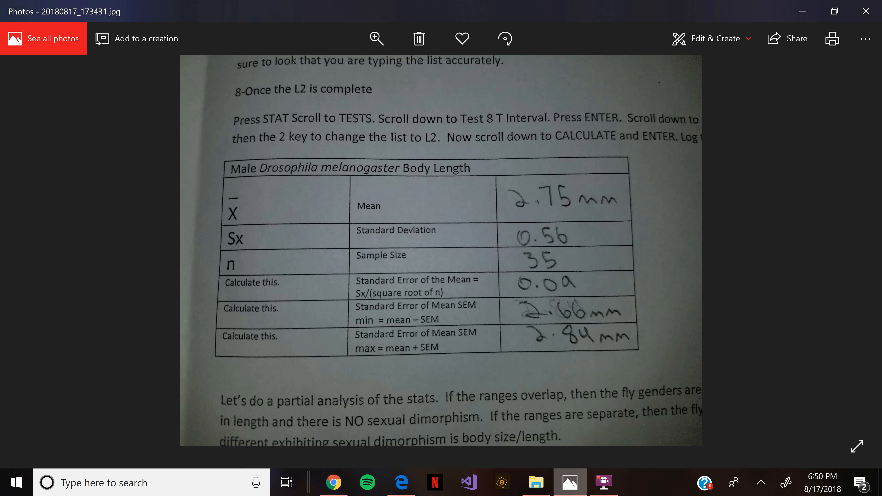
click(569, 482)
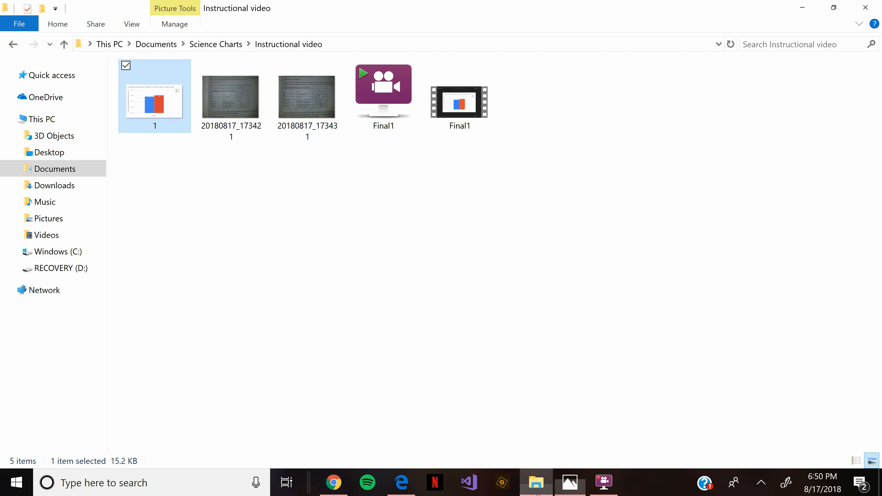
click(339, 491)
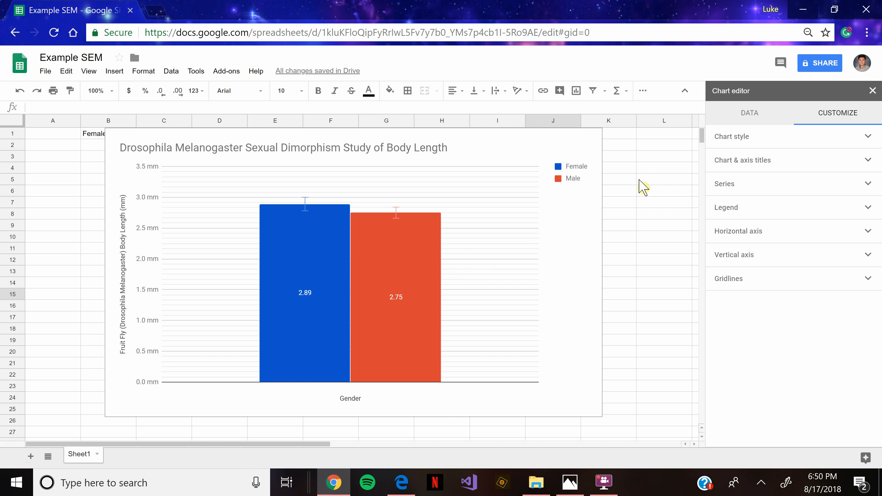
Save the chart as an image, open the downloaded PNG in Photos and maximize the window
click(593, 137)
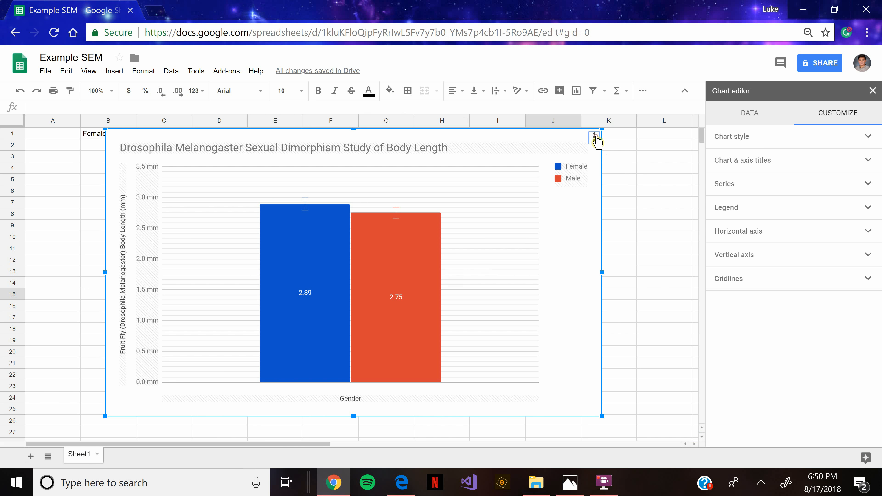
click(595, 137)
click(561, 182)
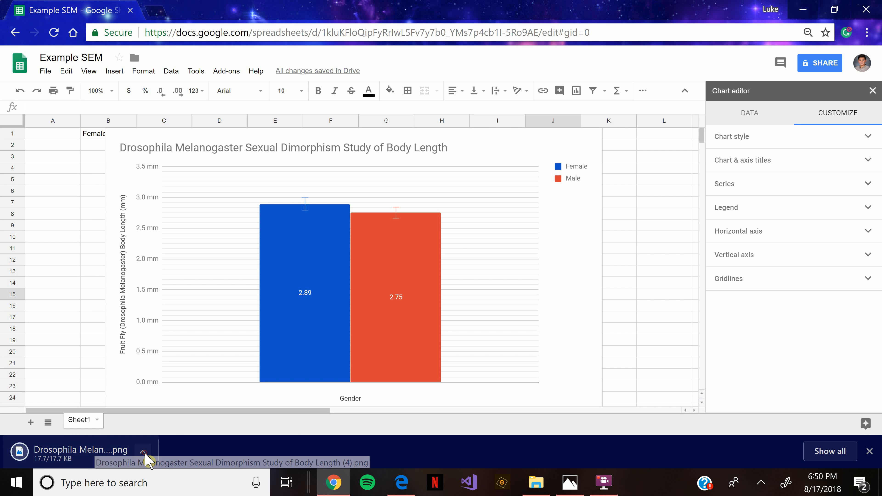
click(142, 451)
click(181, 354)
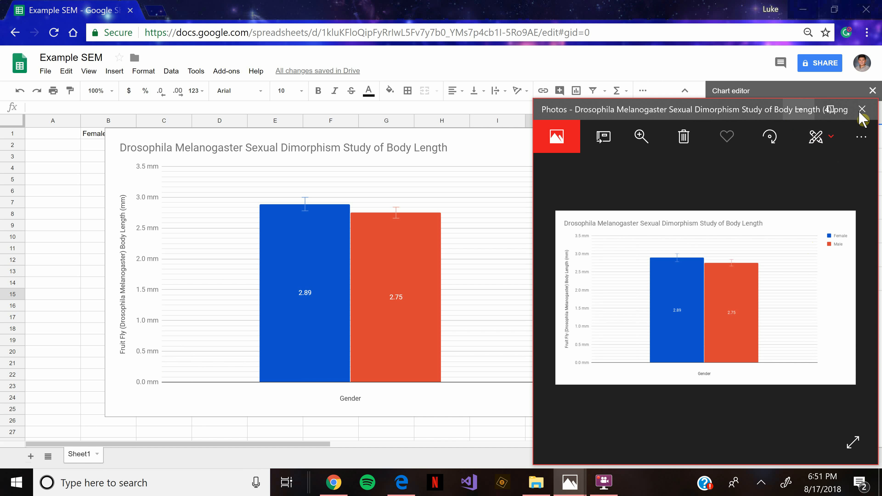
click(830, 109)
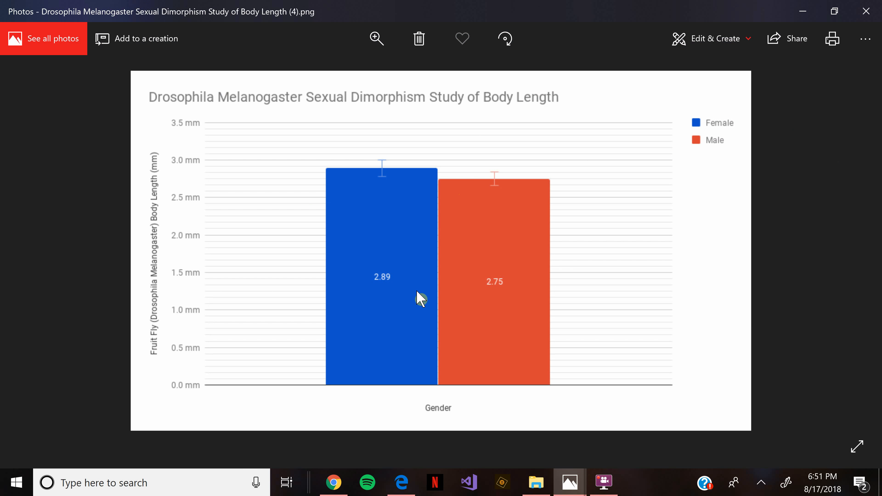